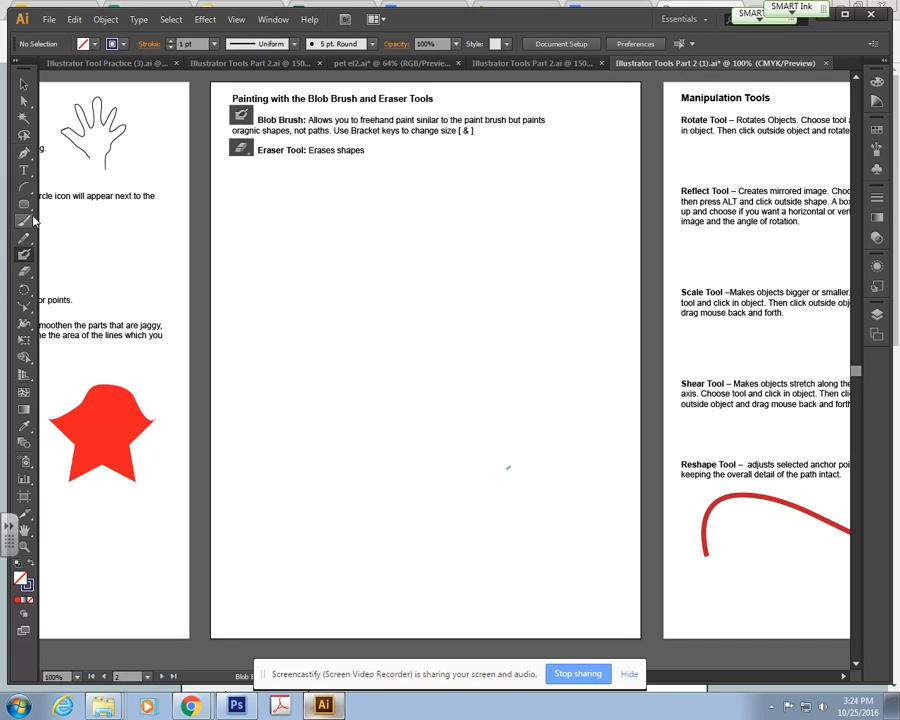
- Paint two freehand curved strokes on the blank page with the Paintbrush, and delete both of them
click(27, 220)
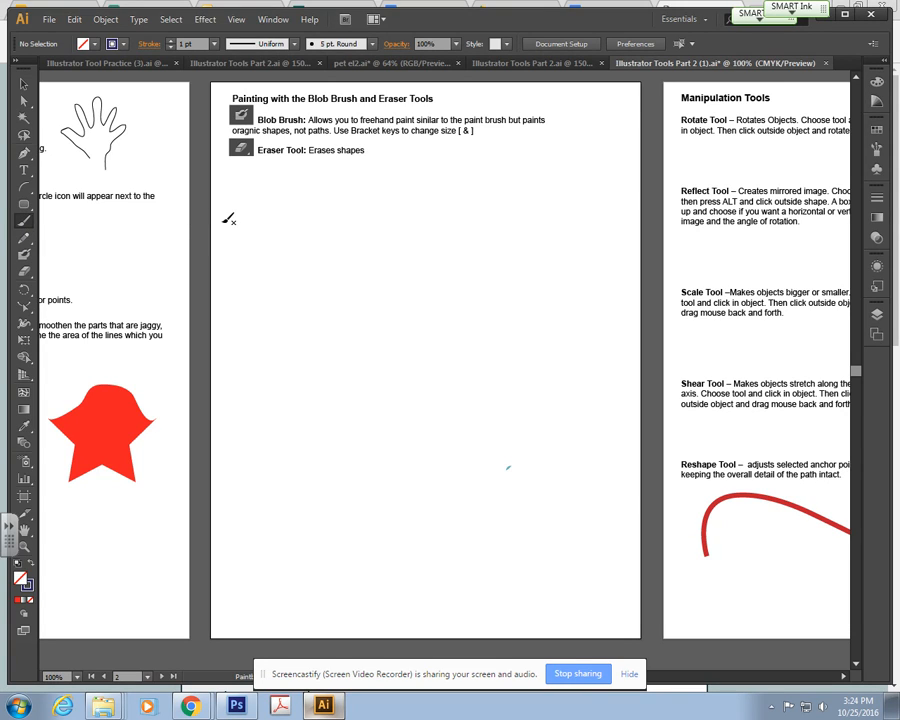
mouse_move(265, 296)
mouse_down()
mouse_move(296, 250)
mouse_move(428, 312)
mouse_move(524, 236)
mouse_move(325, 478)
mouse_up()
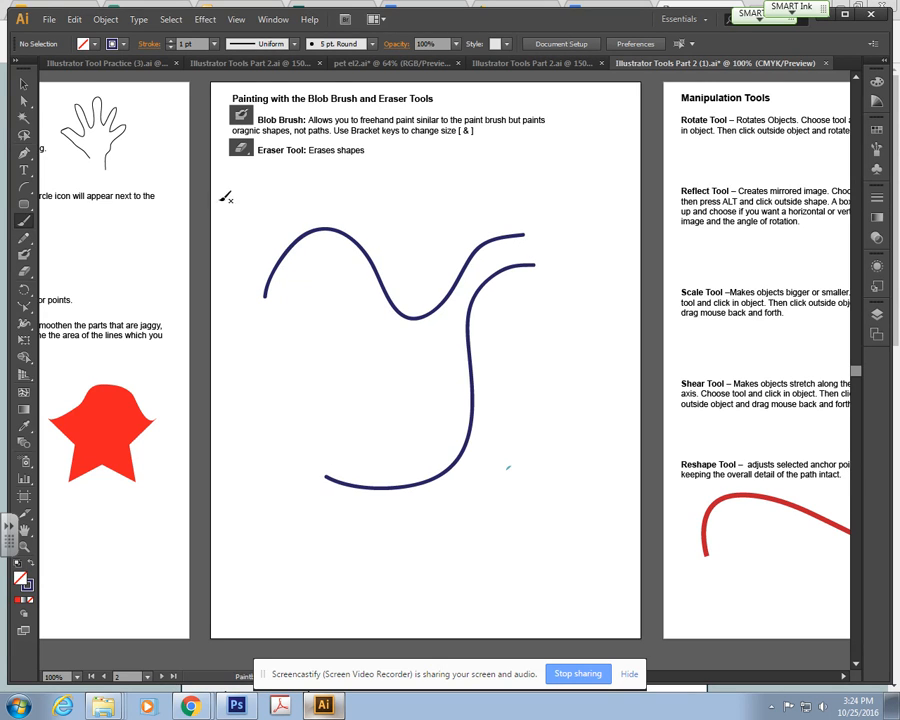
click(24, 84)
click(344, 246)
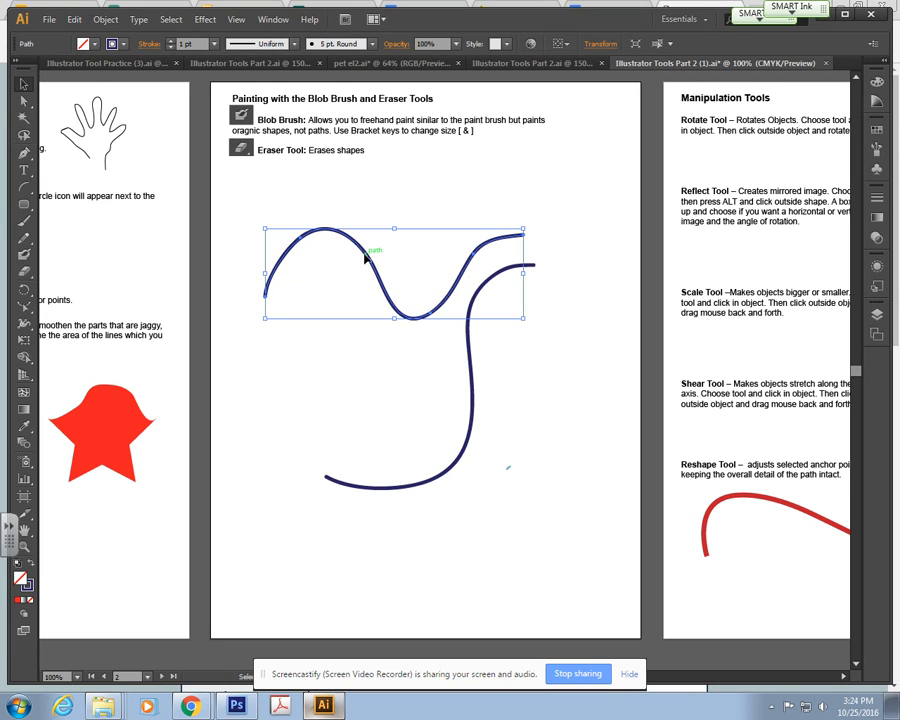
key(Delete)
click(470, 311)
key(Delete)
- Enlarge the Blob Brush and paint one thick, dark blue wavy stroke across the upper part of the page
click(23, 254)
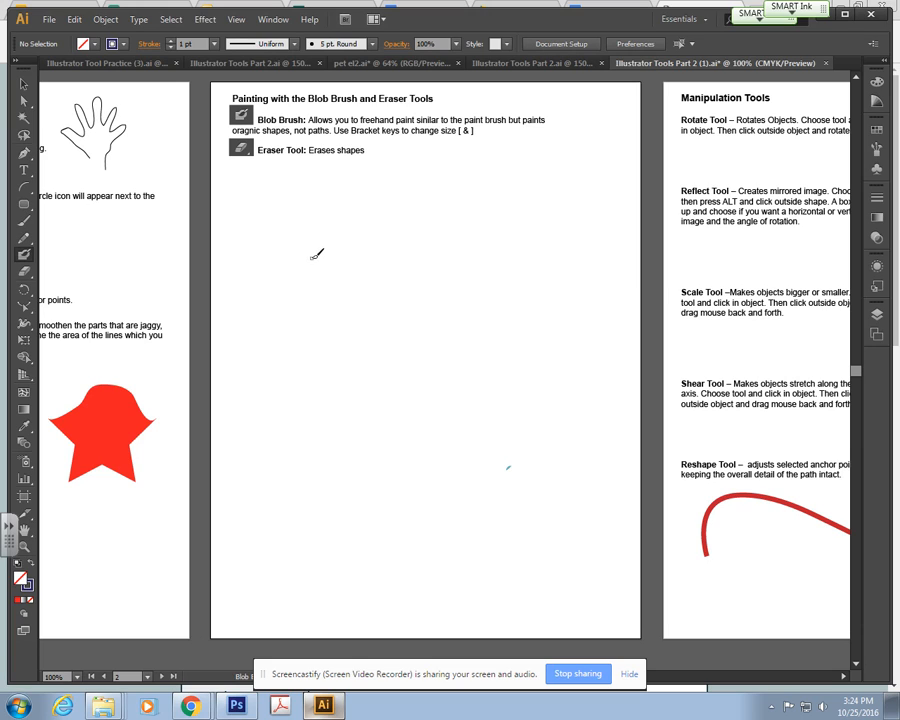
key(bracketright)
key(bracketright)
key(bracketright)
mouse_move(292, 300)
mouse_down()
mouse_move(315, 265)
mouse_move(388, 279)
mouse_move(491, 320)
mouse_move(527, 245)
mouse_up()
- Smooth the inner edges of the wavy blob with the Smooth tool, and delete the shape
click(24, 84)
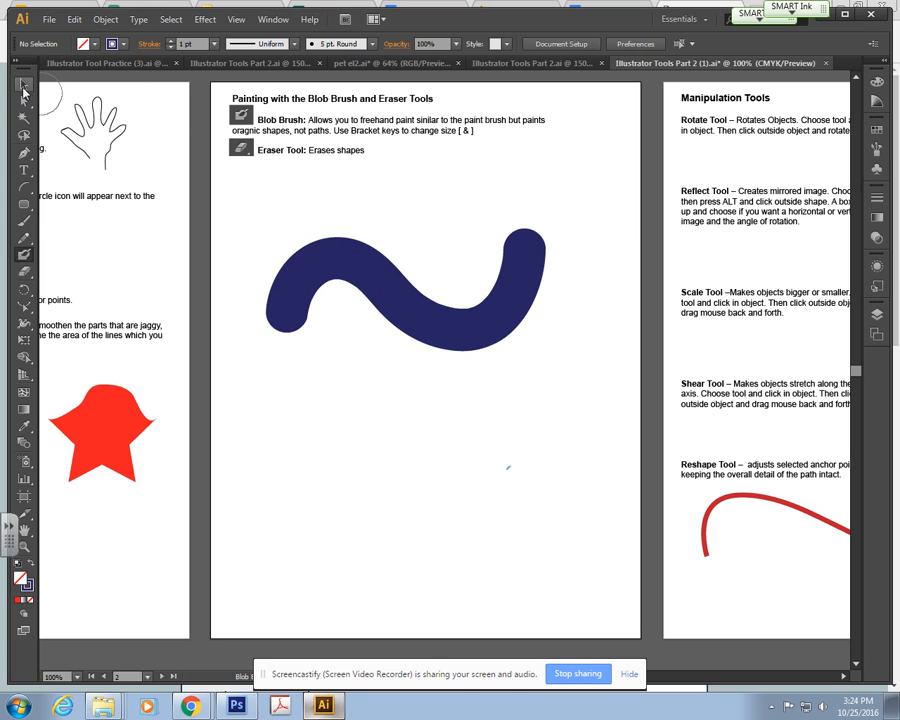
click(430, 320)
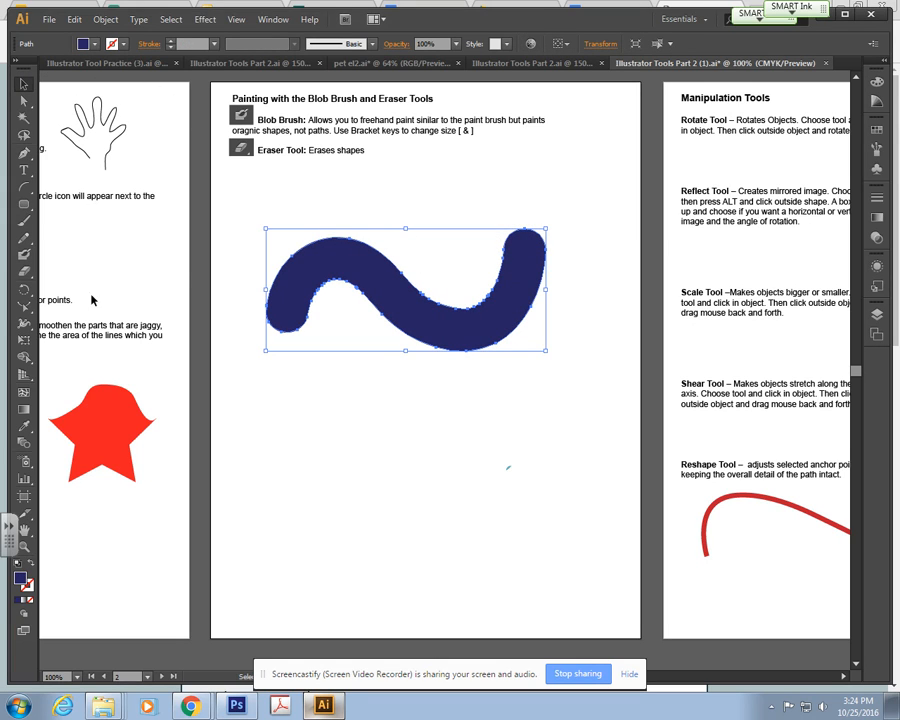
drag(24, 237, 88, 256)
mouse_move(417, 276)
mouse_down()
mouse_move(527, 300)
mouse_move(408, 255)
mouse_move(517, 299)
mouse_move(449, 311)
mouse_up()
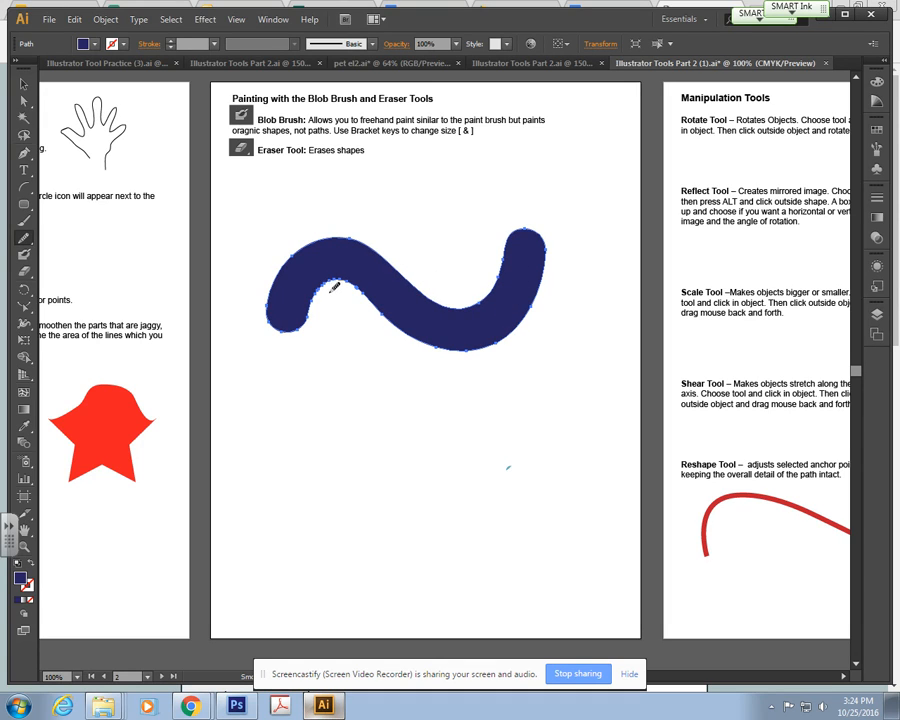
key(v)
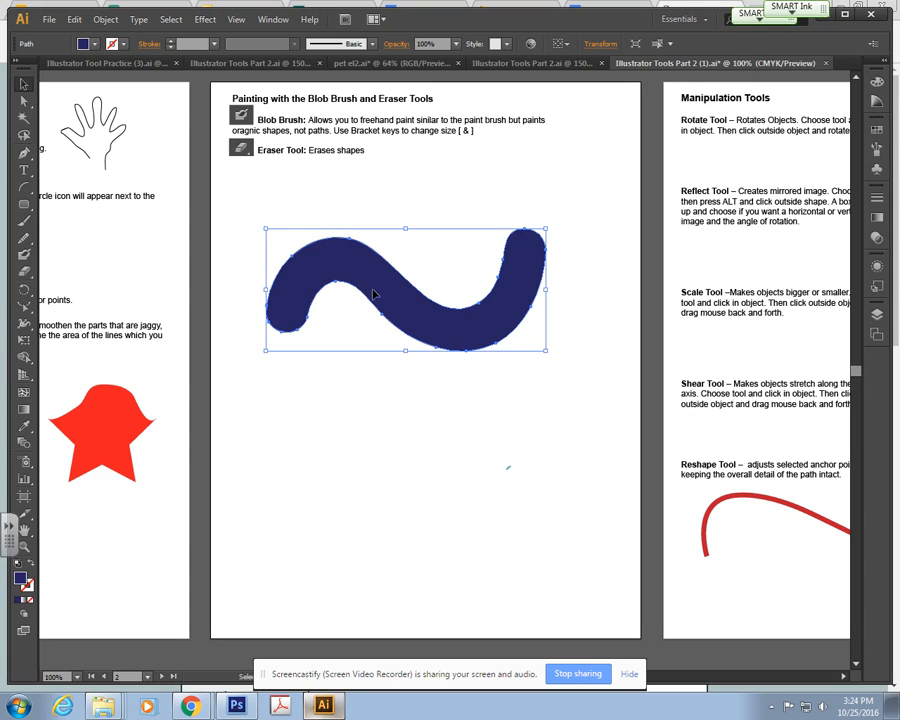
key(Delete)
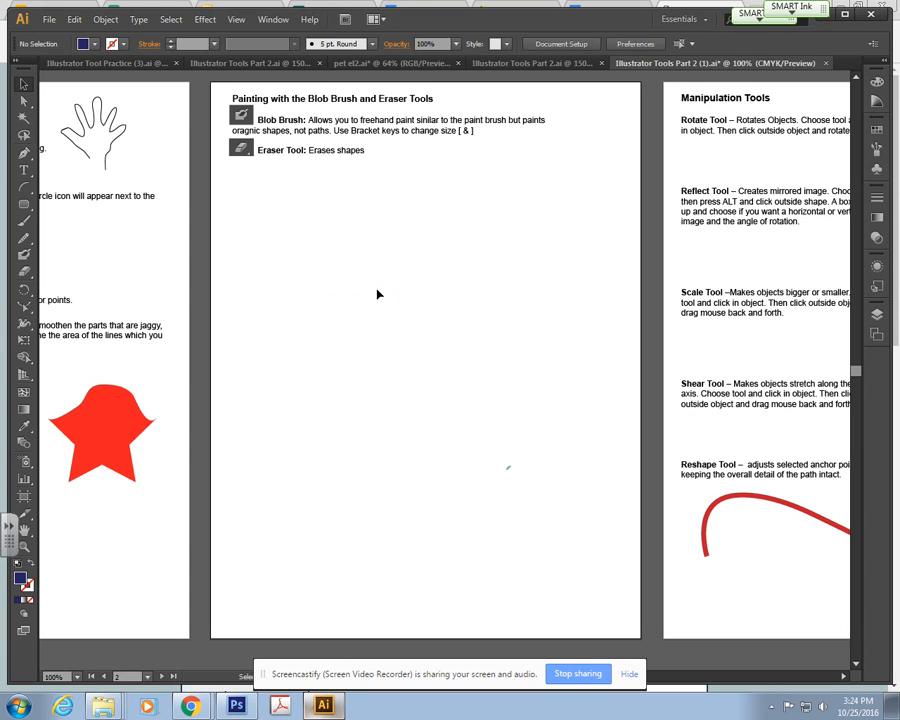
- Activate the Blob Brush and open the Kuler extension, placing it over the upper part of the blank page
click(24, 255)
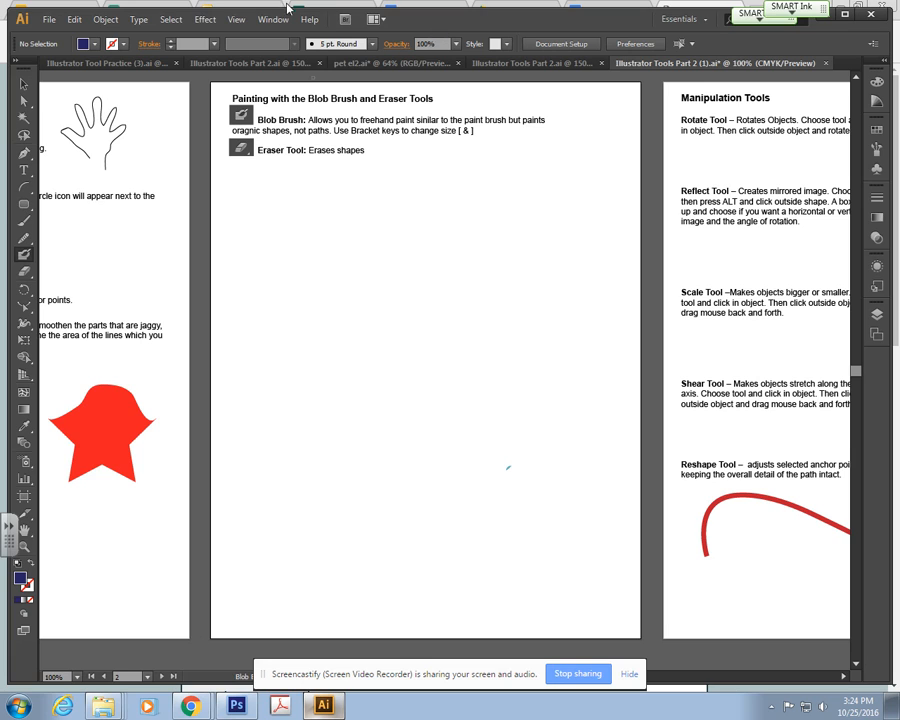
click(84, 44)
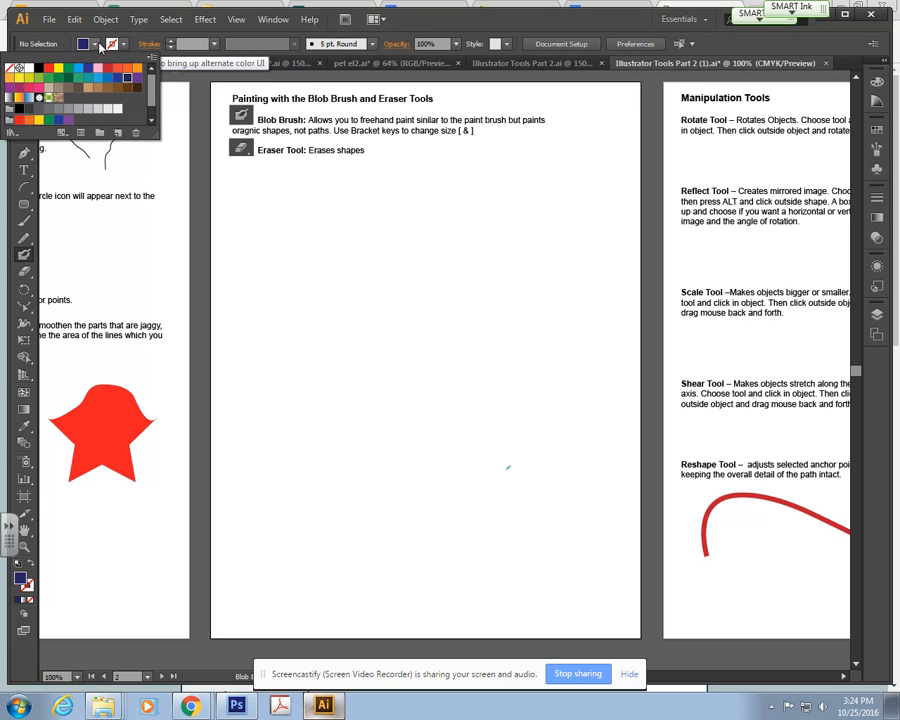
click(274, 24)
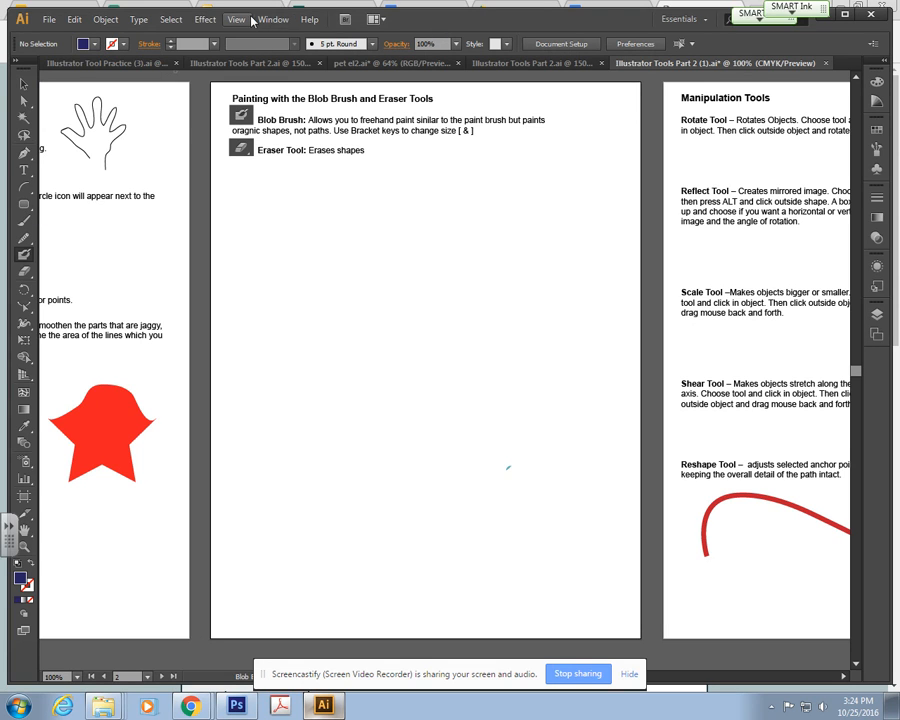
click(276, 22)
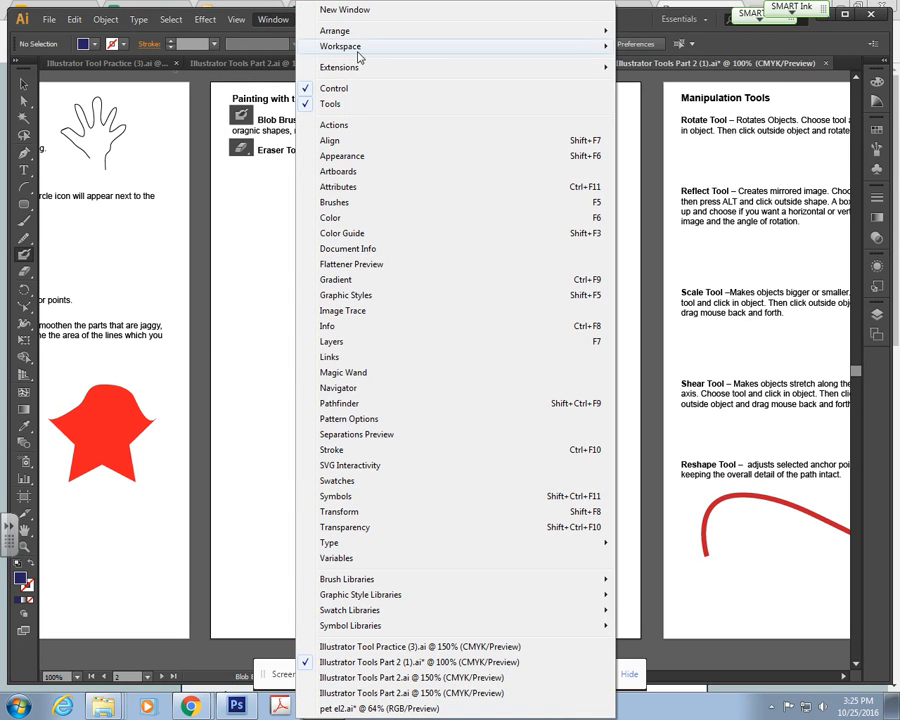
mouse_move(300, 67)
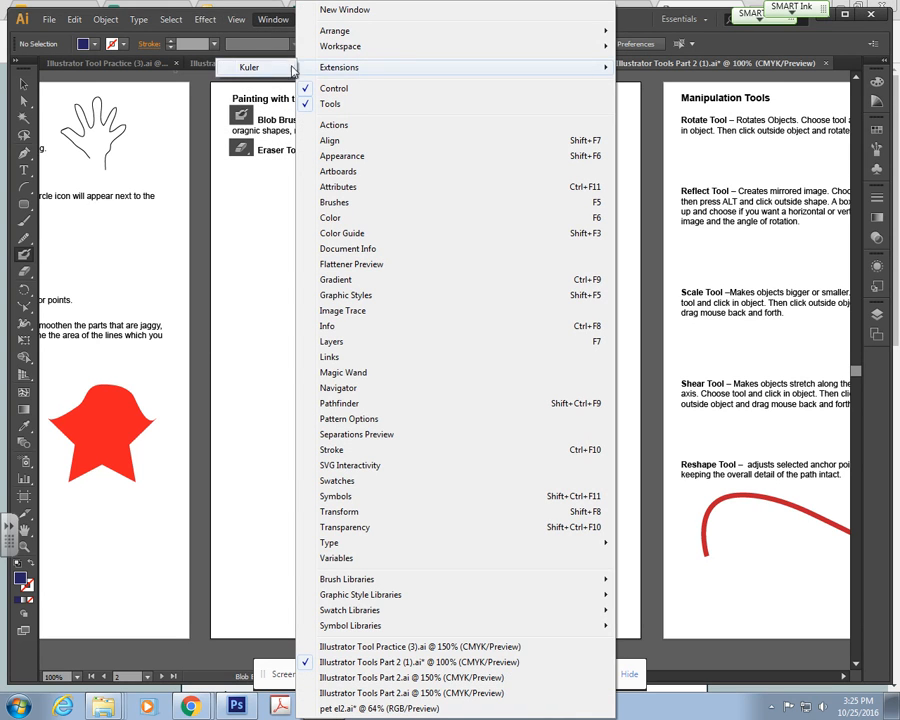
click(250, 67)
drag(318, 254, 600, 171)
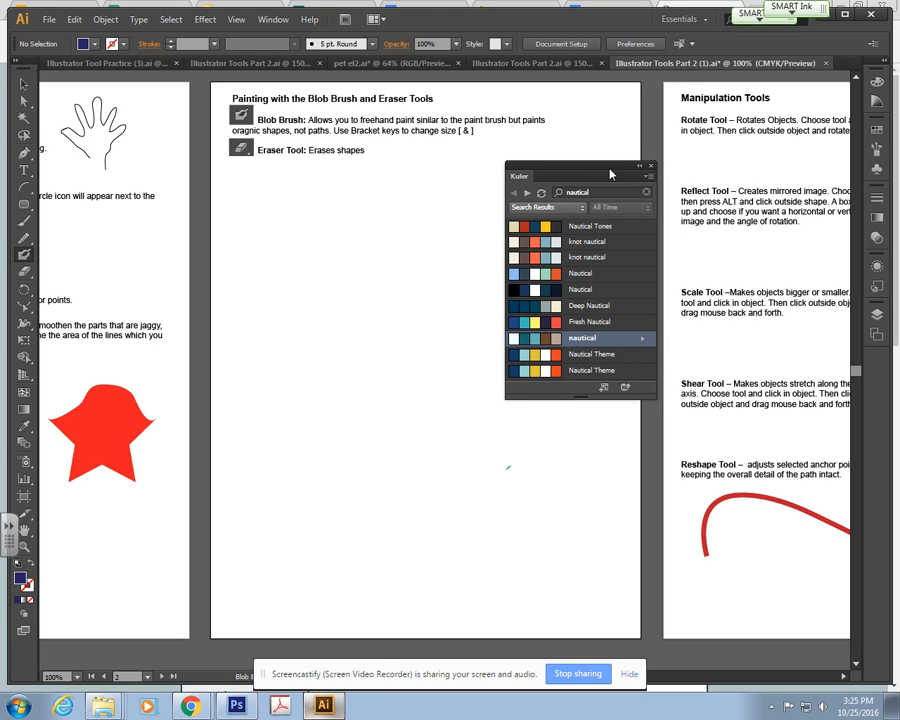
- Search the Kuler colour themes for "water" and browse further sets of results
double_click(602, 193)
click(600, 193)
drag(592, 193, 563, 186)
text(water)
key(Return)
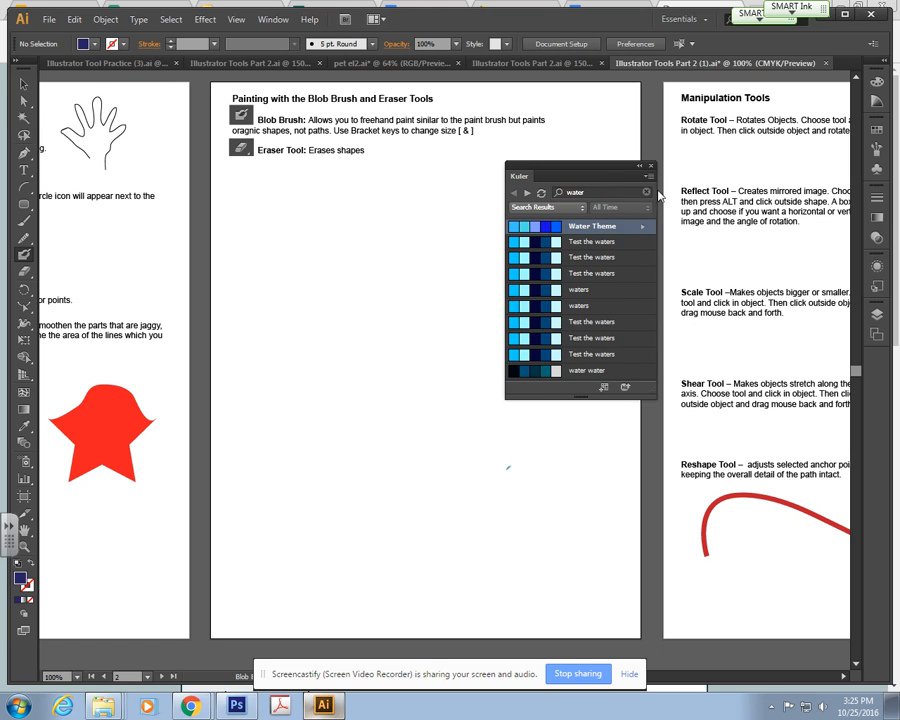
click(528, 193)
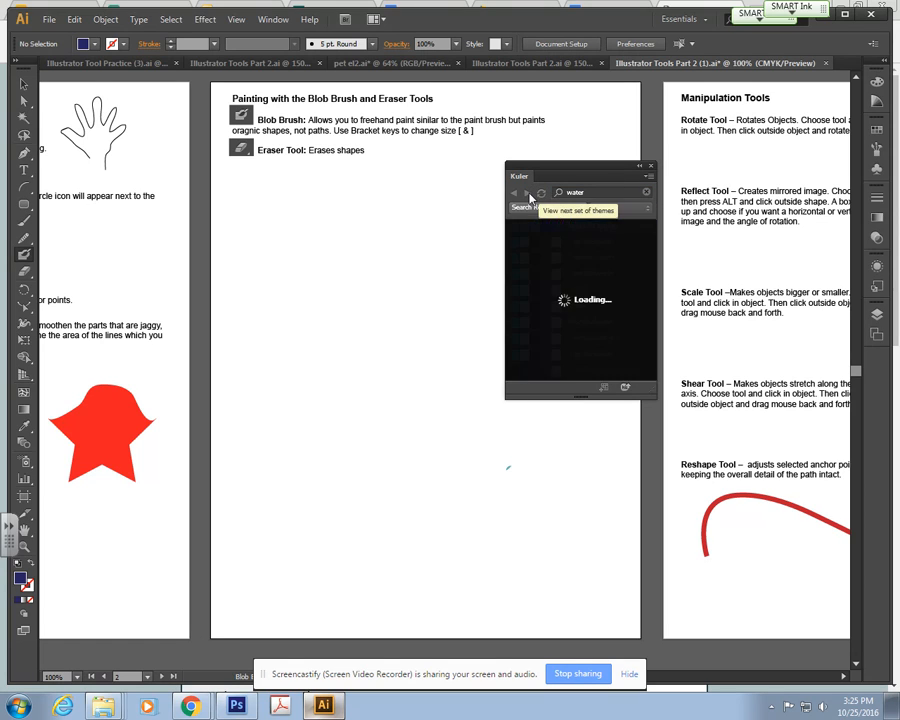
click(528, 193)
- Search Kuler for "octopus" and add the Octopus theme with teal, mint, green, orange and coral to the swatches
click(590, 192)
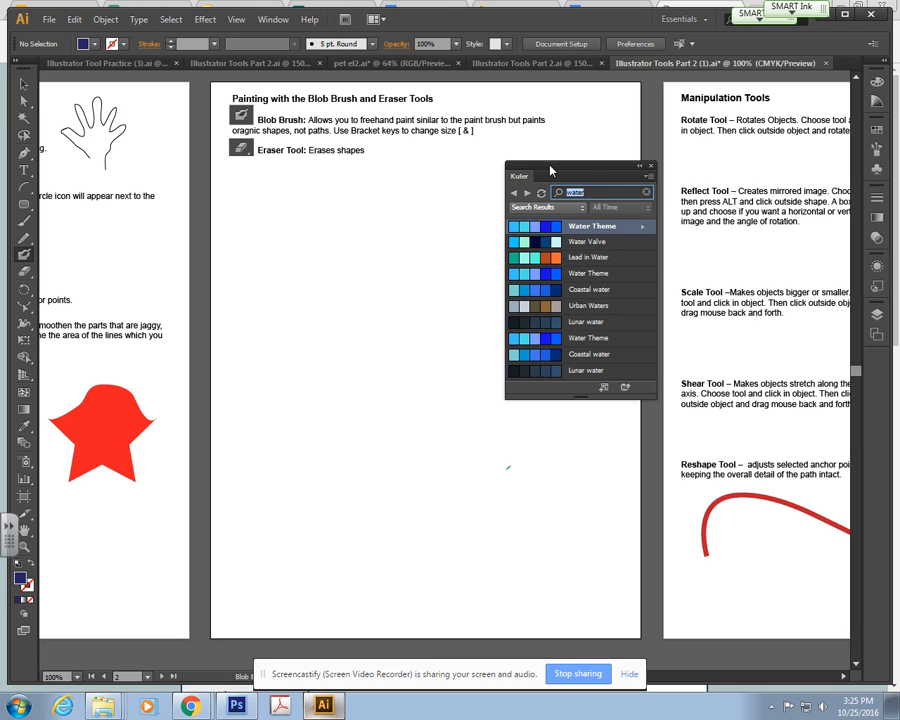
text(octopus)
key(Return)
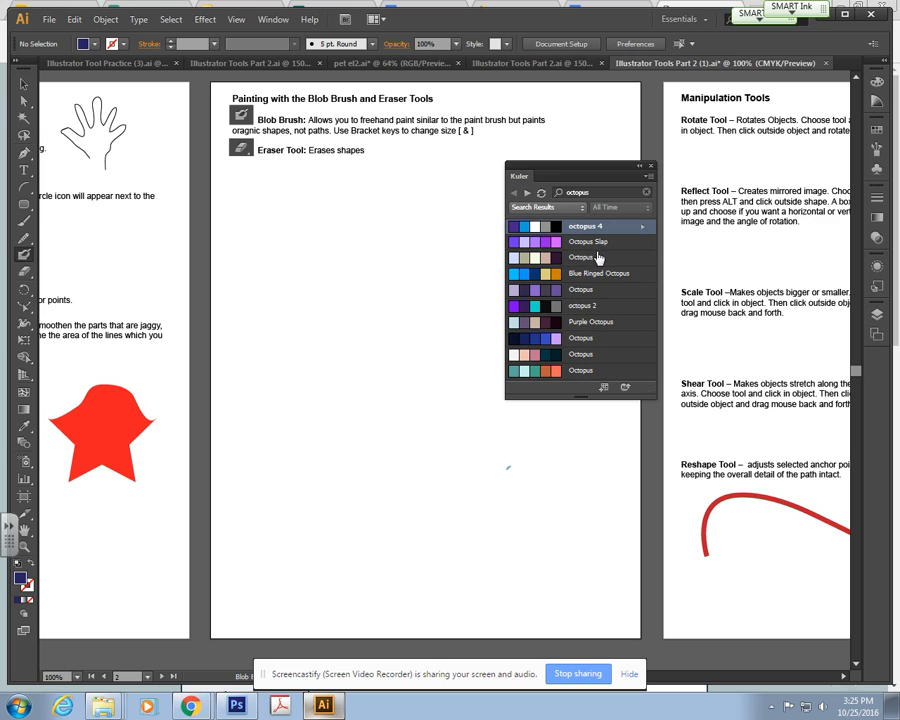
click(584, 374)
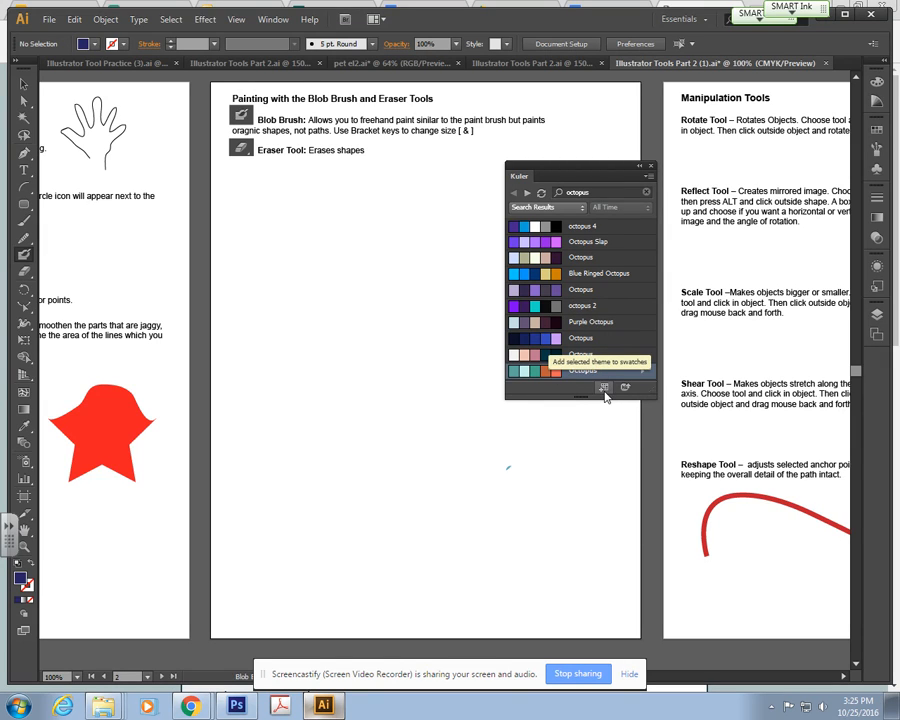
- Choose the new theme's teal swatch (R=91 G=166 B=158) as fill, move Kuler off the page, and swap fill and stroke
click(95, 44)
scroll(104, 118, down, 3)
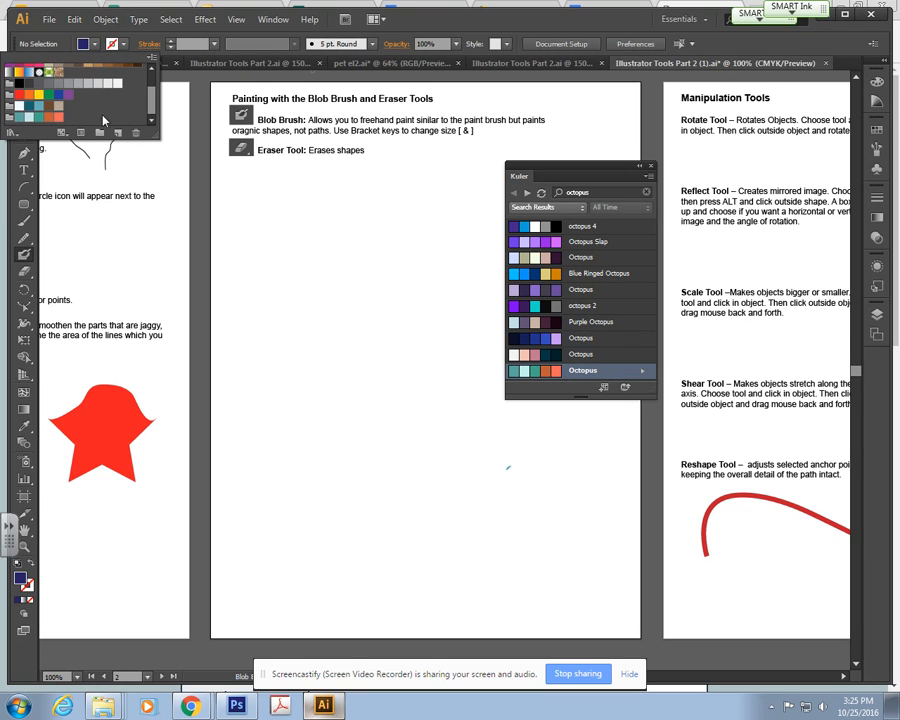
click(17, 118)
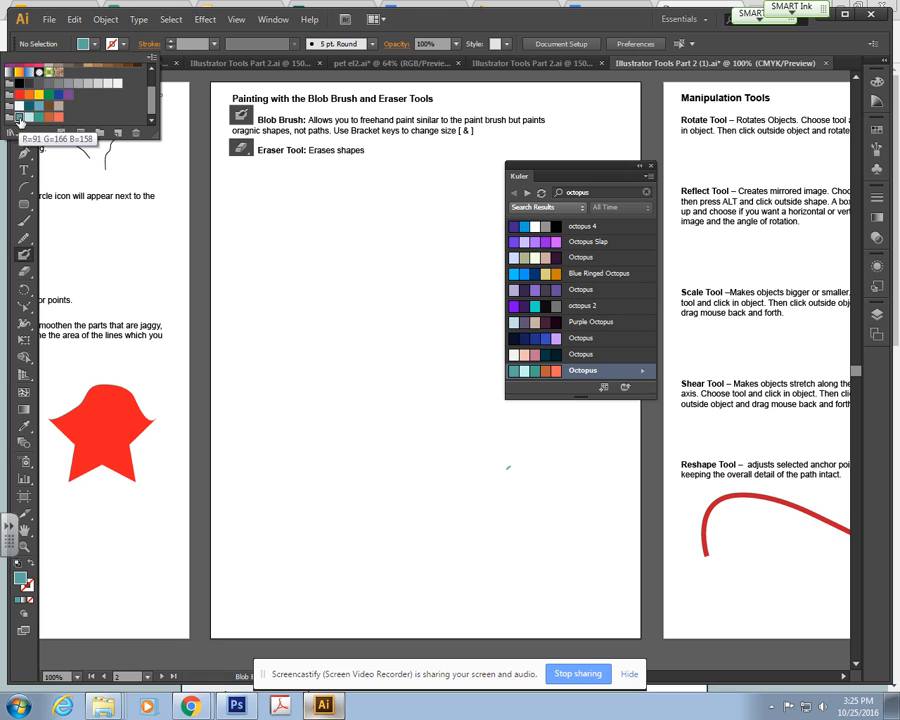
drag(578, 166, 810, 118)
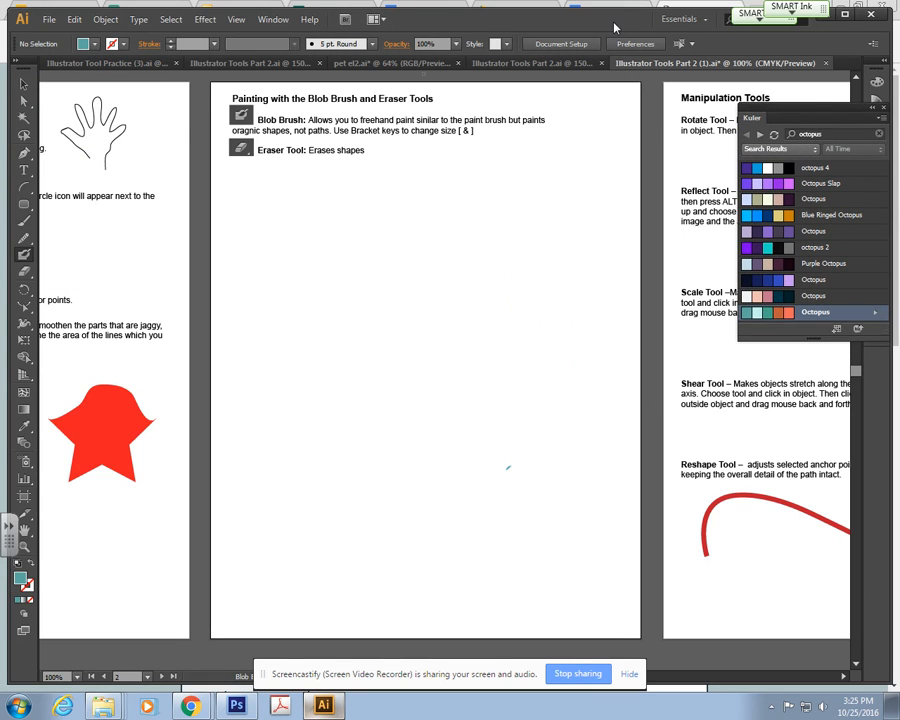
key(shift+x)
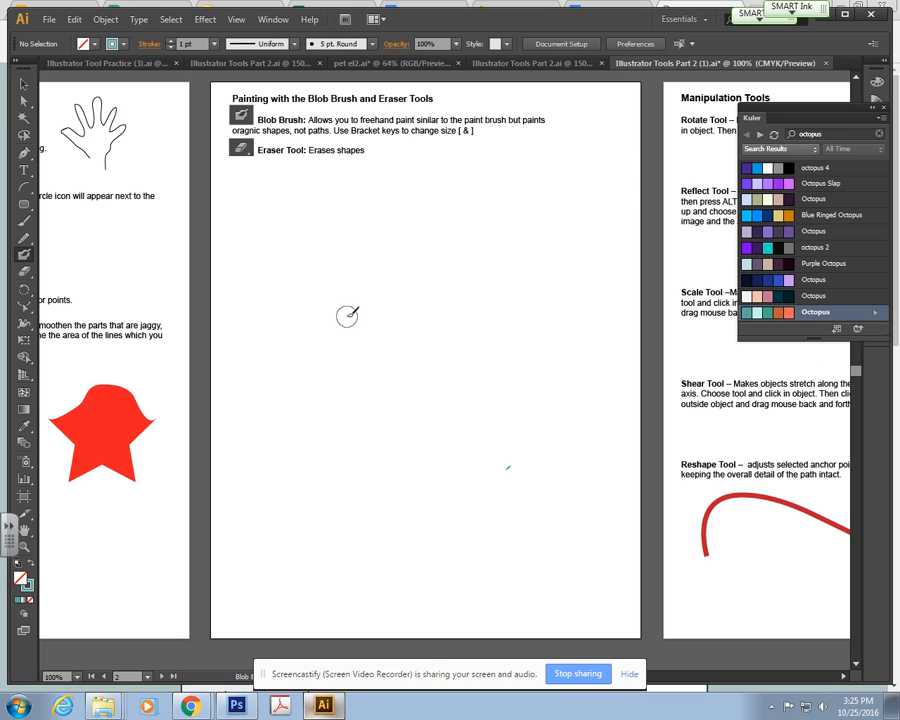
- Enlarge the Blob Brush and paint a solid teal octopus head, wider on top, in the upper middle of the page
key(bracketright)
key(bracketright)
key(bracketright)
key(bracketright)
key(bracketright)
key(bracketright)
key(bracketright)
key(bracketright)
key(bracketright)
key(bracketright)
key(bracketright)
click(410, 258)
mouse_move(415, 256)
mouse_down()
mouse_move(396, 297)
mouse_move(416, 313)
mouse_move(429, 302)
mouse_move(433, 271)
mouse_move(417, 258)
mouse_move(387, 273)
mouse_move(387, 298)
mouse_move(405, 323)
mouse_move(424, 325)
mouse_move(421, 270)
mouse_up()
mouse_move(421, 321)
mouse_down()
mouse_move(440, 297)
mouse_move(444, 247)
mouse_move(404, 241)
mouse_move(385, 278)
mouse_move(425, 324)
mouse_move(388, 257)
mouse_up()
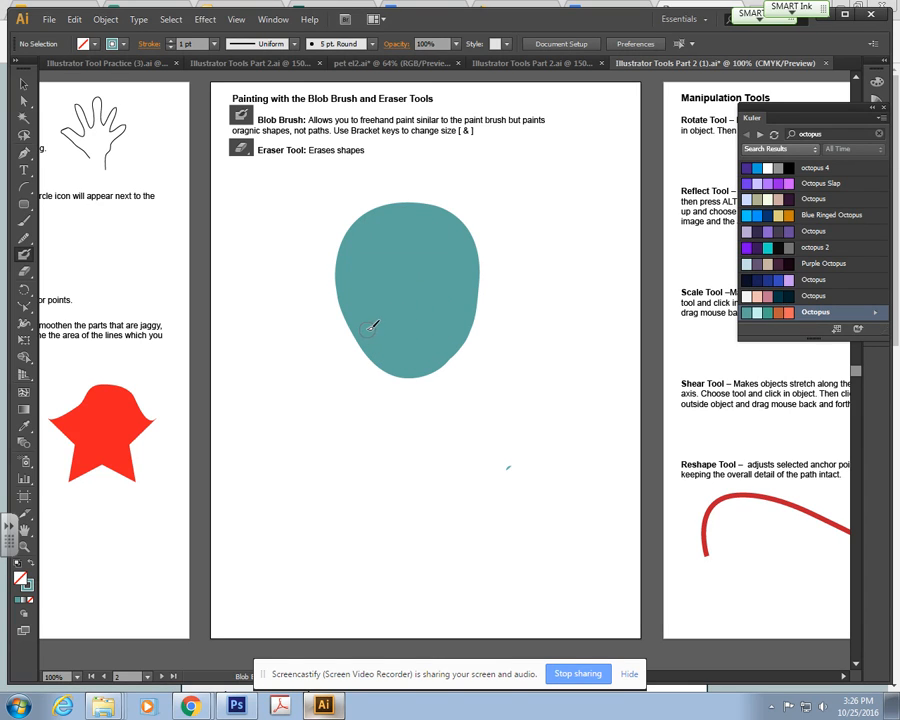
- Paint four curled tentacles extending from the octopus head, two on each side
mouse_move(371, 321)
mouse_down()
mouse_move(351, 371)
mouse_move(318, 387)
mouse_move(273, 372)
mouse_move(295, 325)
mouse_up()
mouse_move(392, 362)
mouse_down()
mouse_move(400, 364)
mouse_move(396, 416)
mouse_move(349, 501)
mouse_move(352, 460)
mouse_move(350, 472)
mouse_up()
mouse_move(420, 356)
mouse_down()
mouse_move(474, 450)
mouse_move(537, 453)
mouse_move(552, 400)
mouse_move(520, 410)
mouse_up()
mouse_move(474, 321)
mouse_down()
mouse_move(513, 347)
mouse_move(556, 340)
mouse_move(559, 281)
mouse_move(526, 290)
mouse_up()
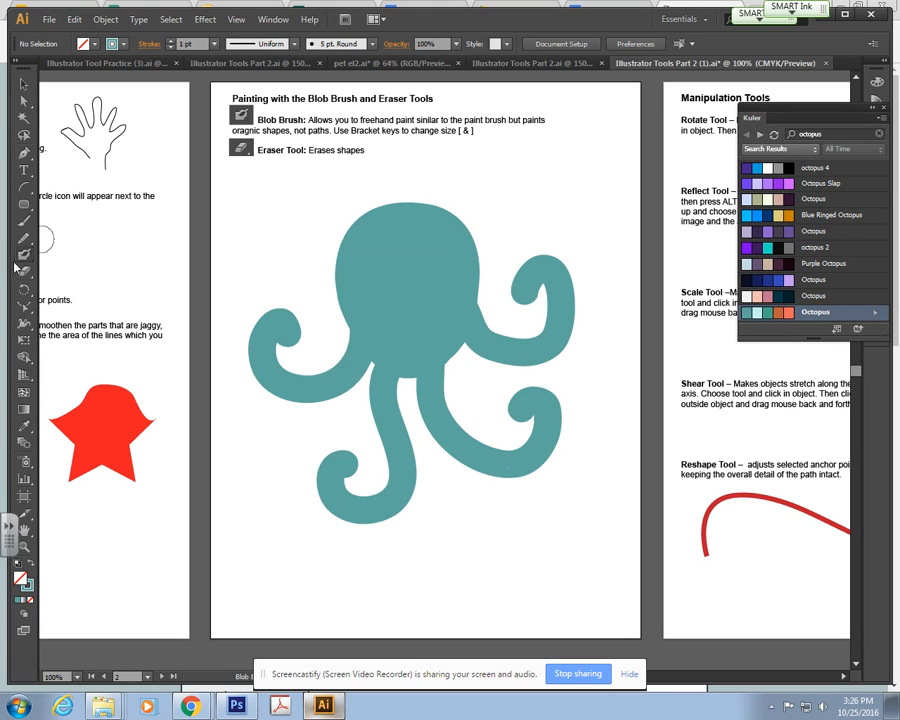
- Shrink the Eraser and trim the curled ends of all four tentacles into tapered points
drag(25, 274, 56, 267)
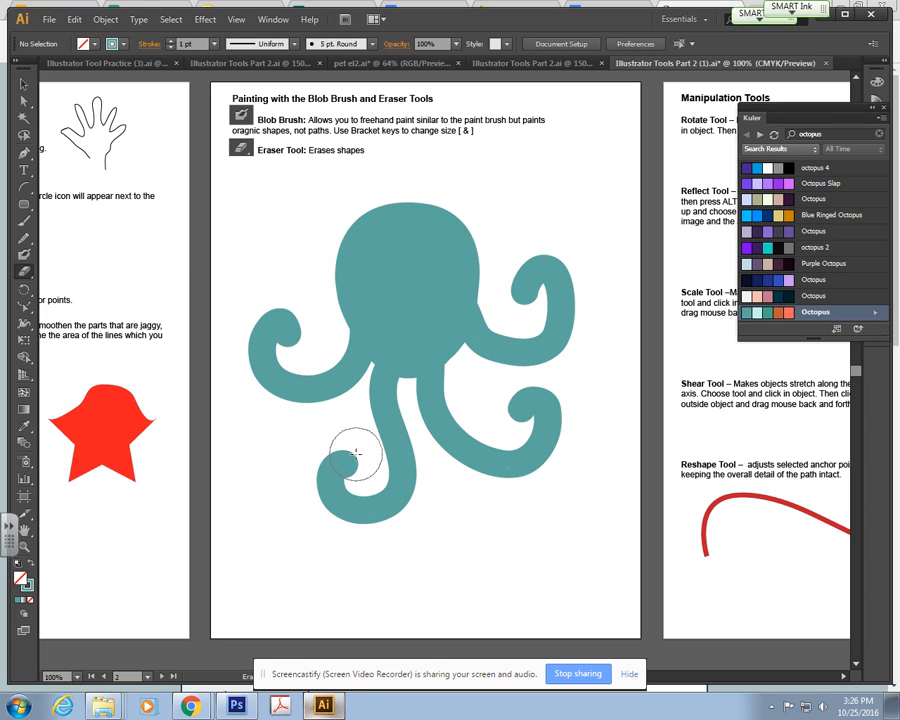
key([)
key([)
key([)
key([)
key([)
key([)
key([)
key([)
key([)
key([)
key([)
key([)
key([)
key([)
key([)
key([)
key([)
key([)
key([)
key([)
key([)
key([)
key([)
key([)
key([)
drag(351, 483, 358, 468)
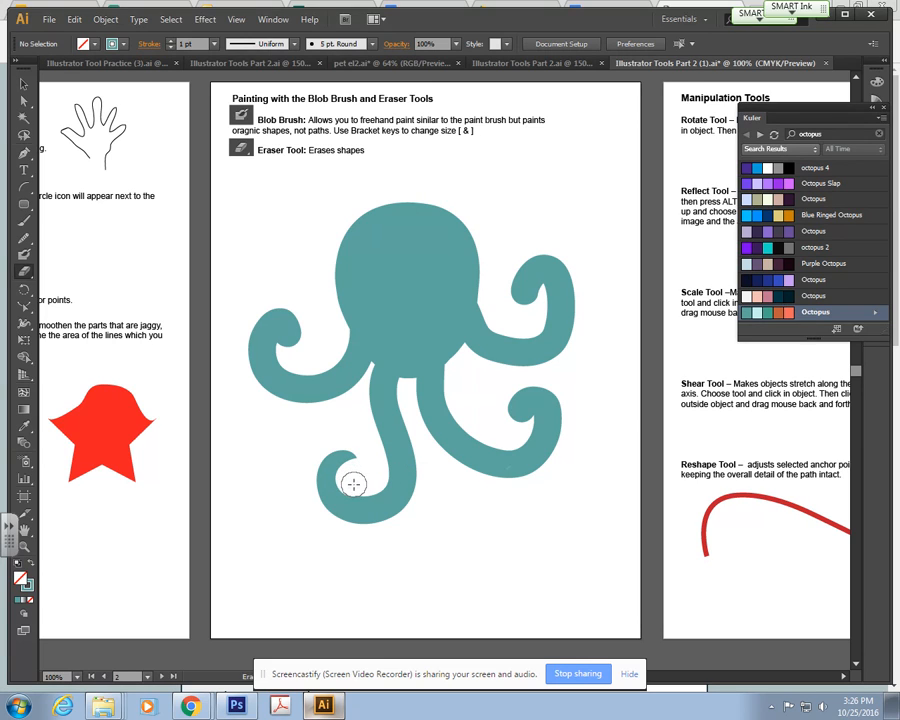
key(ctrl+z)
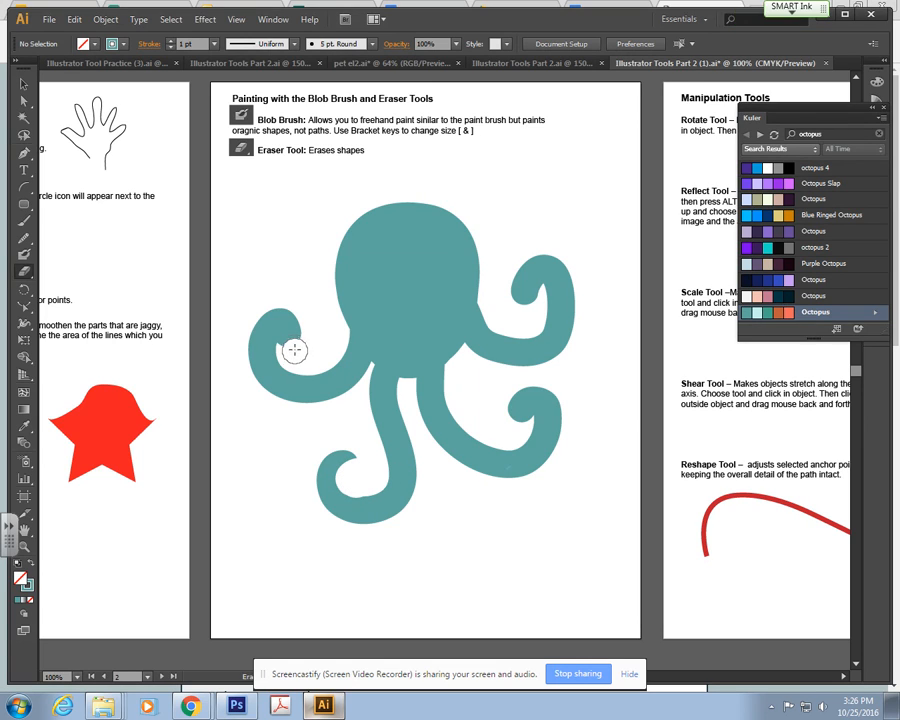
mouse_move(518, 304)
mouse_down()
mouse_move(526, 311)
mouse_move(543, 290)
mouse_up()
key(ctrl+z)
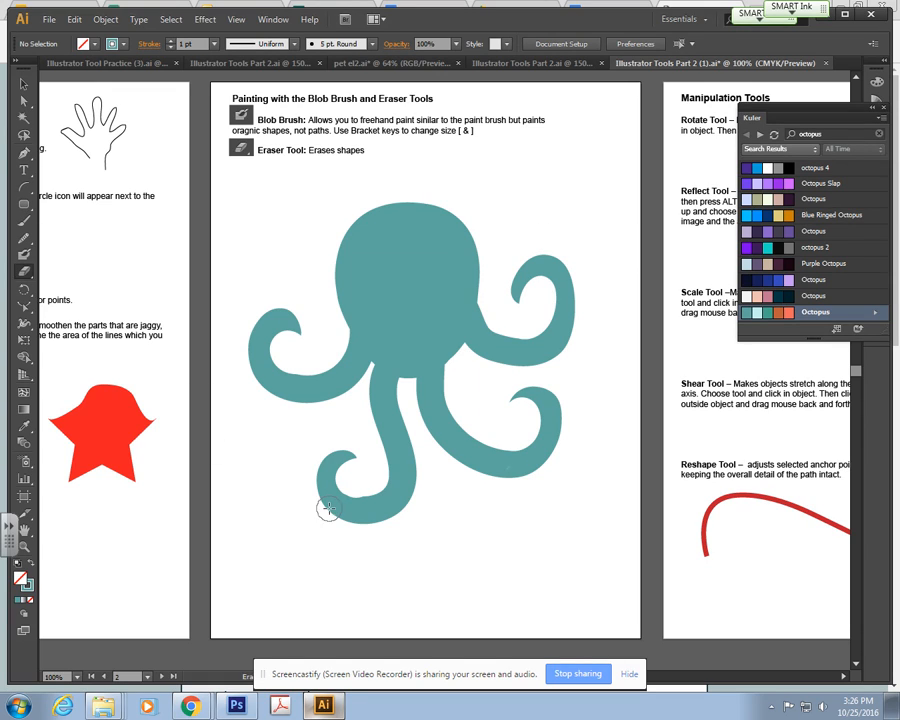
- Select the octopus and smooth the jagged inner edges of its tentacles with the Smooth tool
click(23, 238)
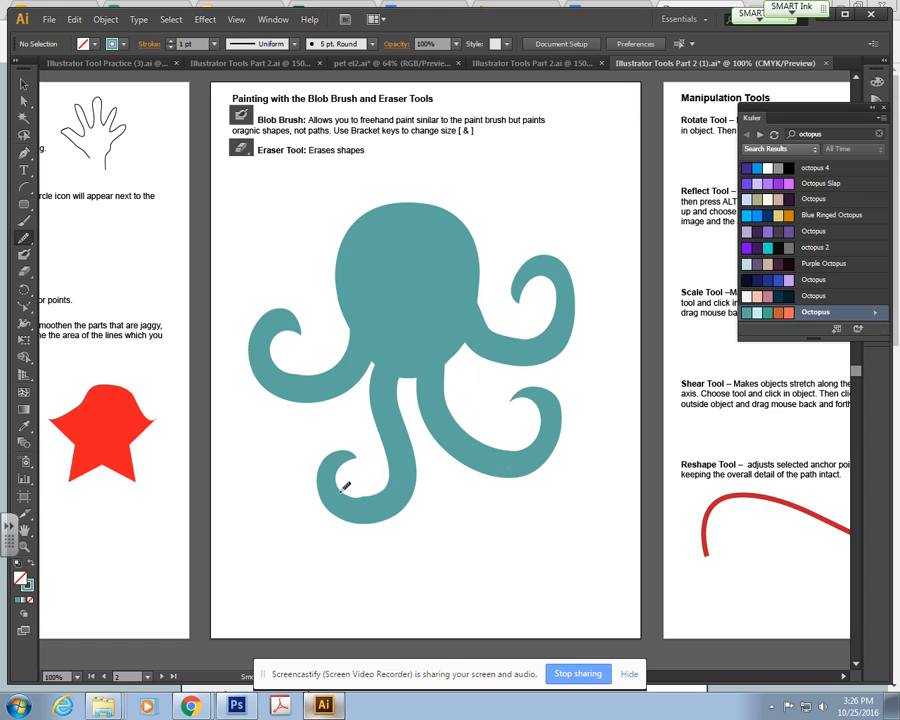
click(23, 80)
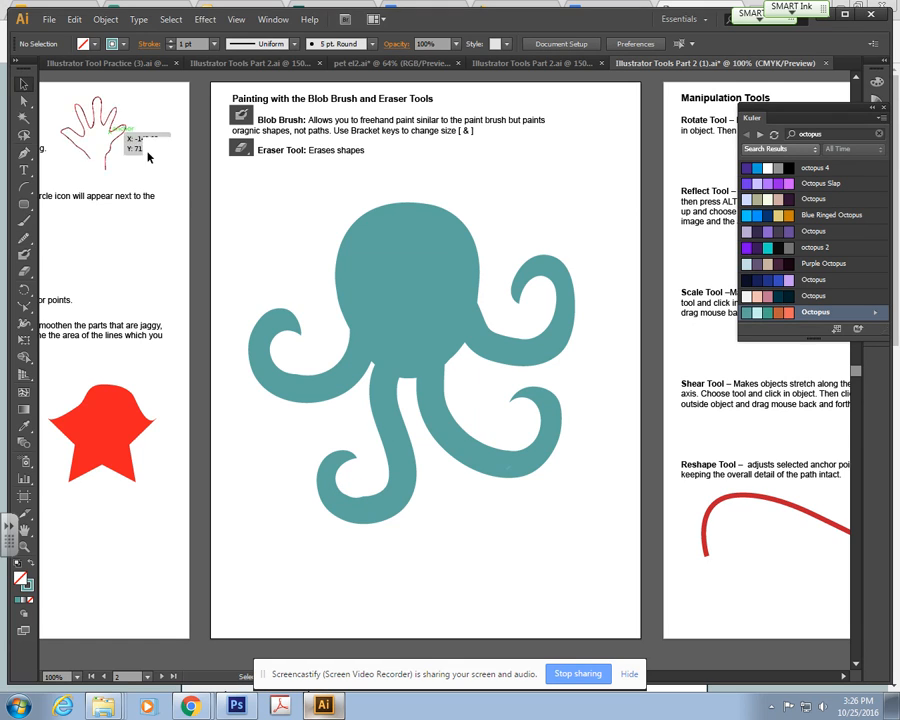
click(374, 325)
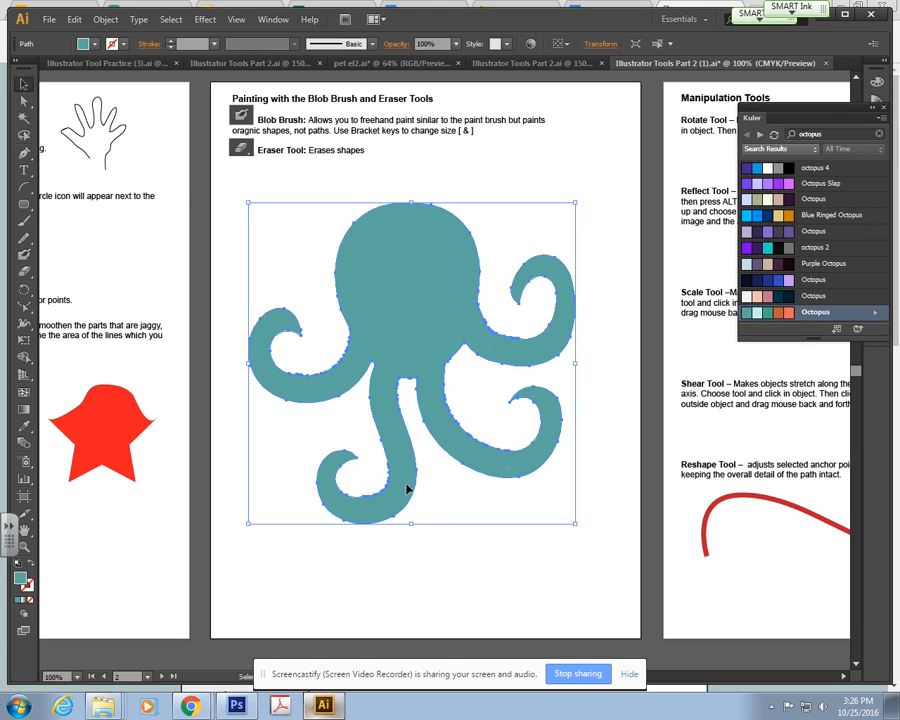
click(23, 238)
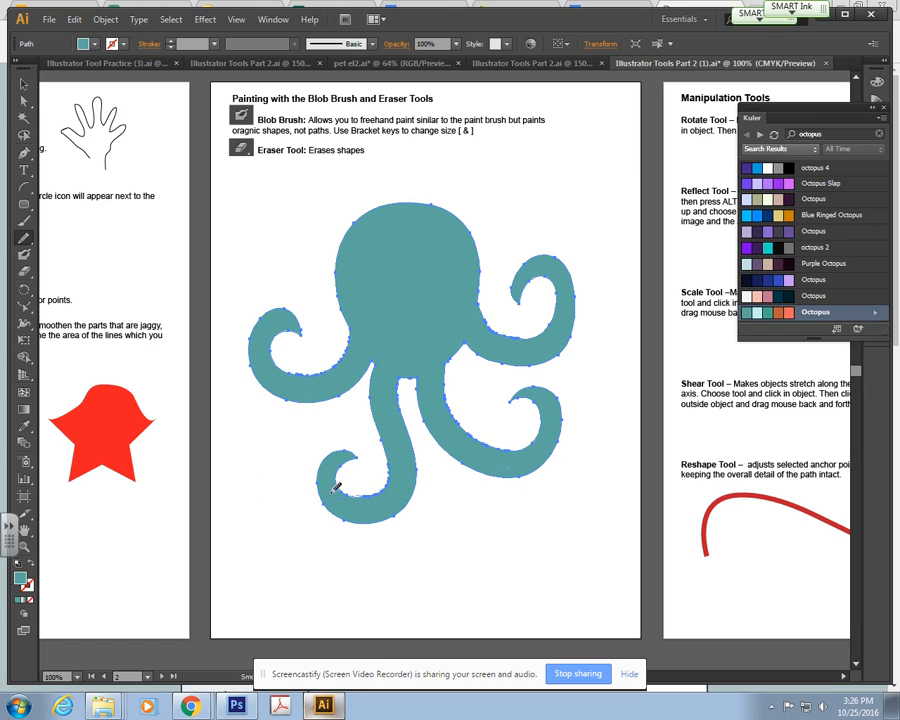
drag(390, 444, 393, 436)
drag(293, 371, 292, 365)
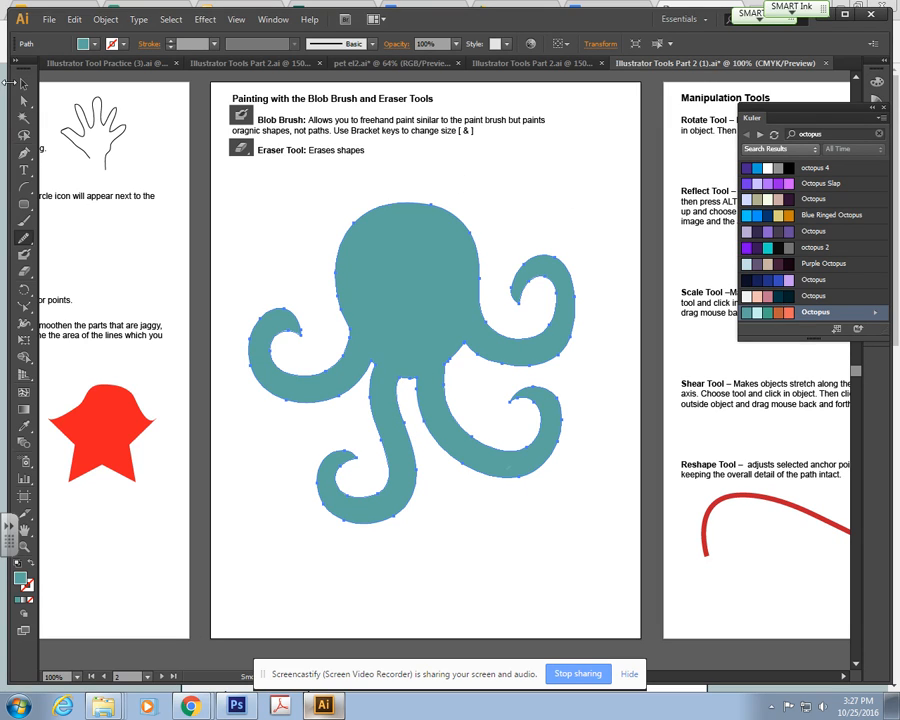
- Try the theme's darker green as the octopus fill, and restore the teal swatch R=91 G=166 B=158
click(23, 86)
click(26, 257)
click(95, 43)
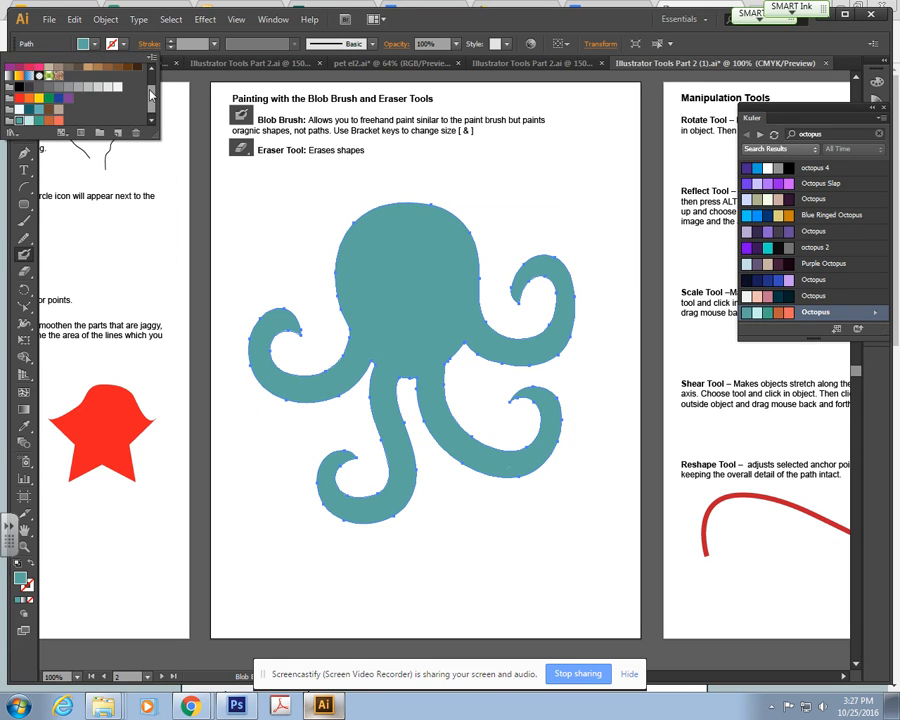
drag(152, 96, 152, 105)
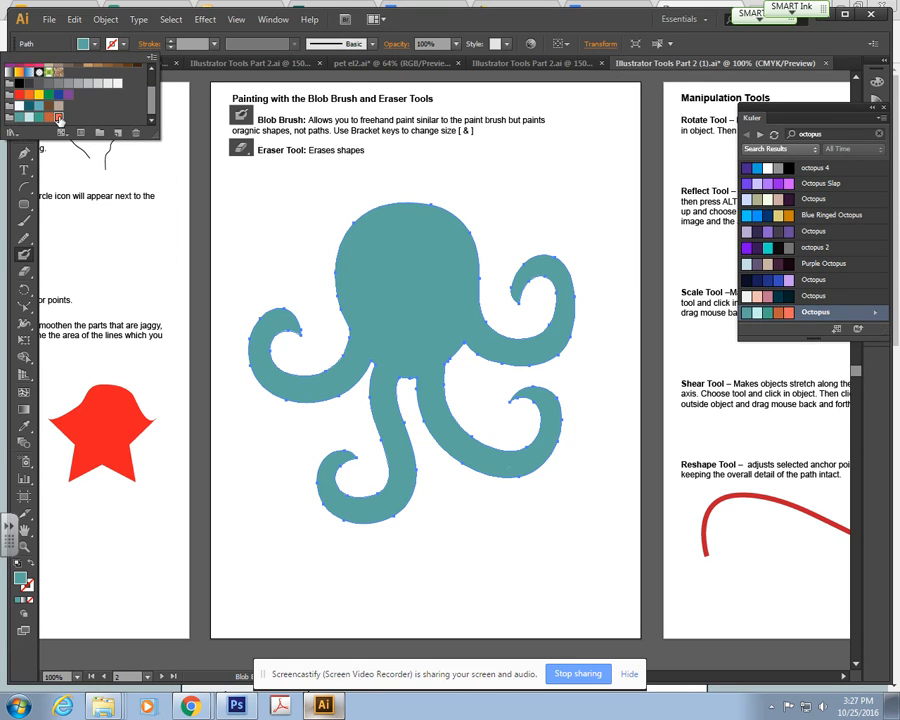
click(21, 118)
click(25, 84)
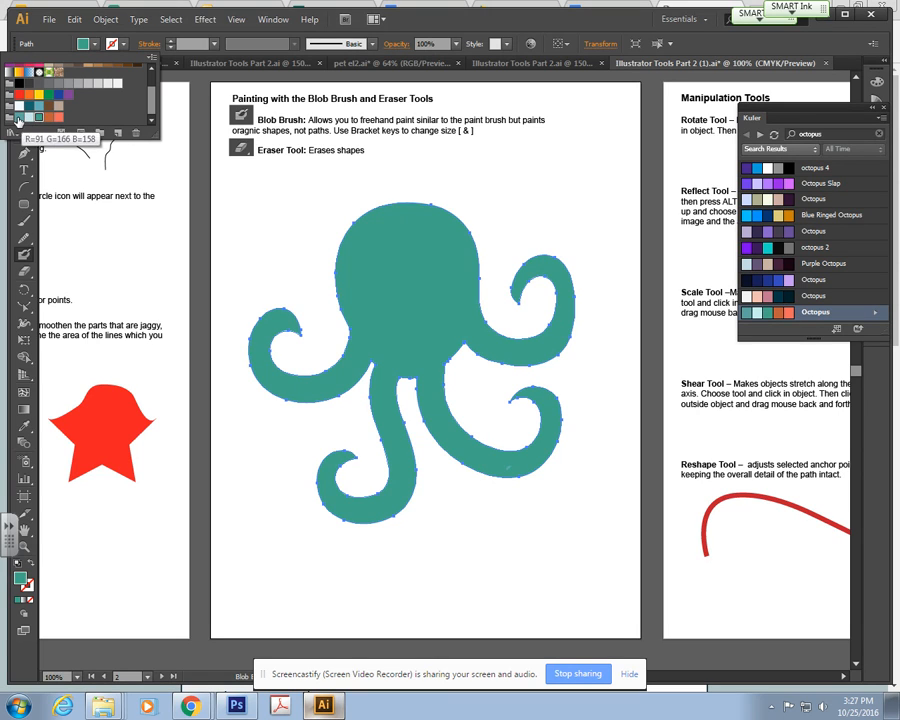
click(18, 118)
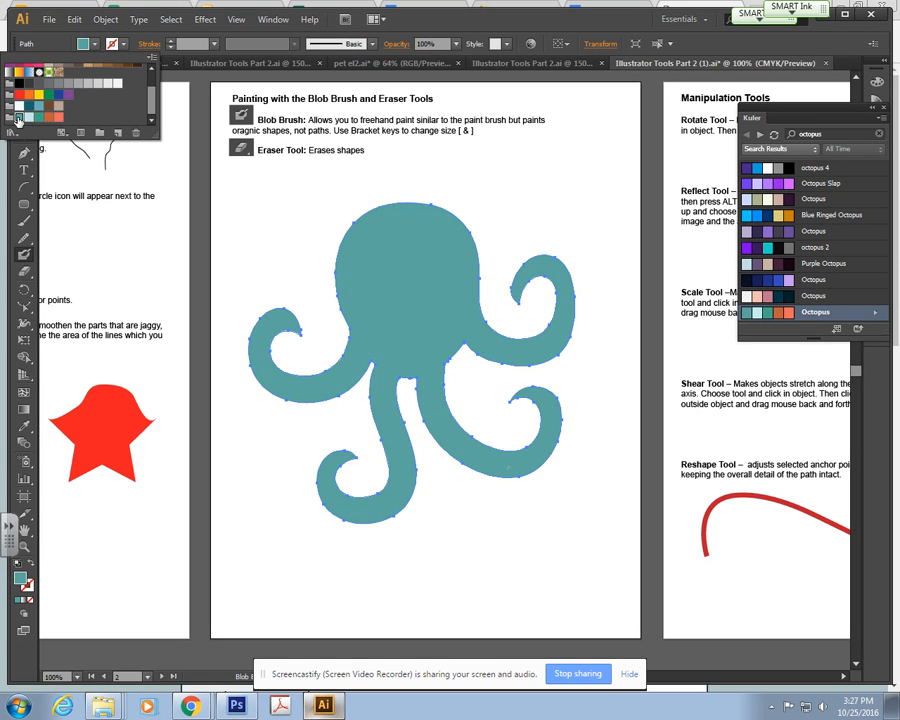
click(415, 23)
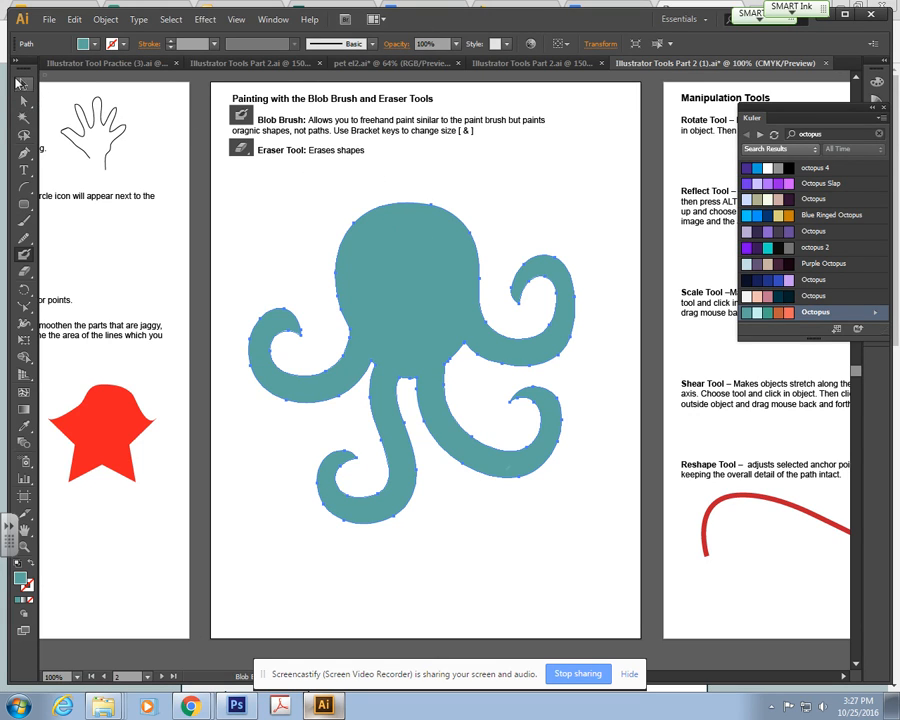
- Deselect the octopus and paint light blue spots of varied sizes across the top of its head with the Blob Brush
ctrl+click(301, 193)
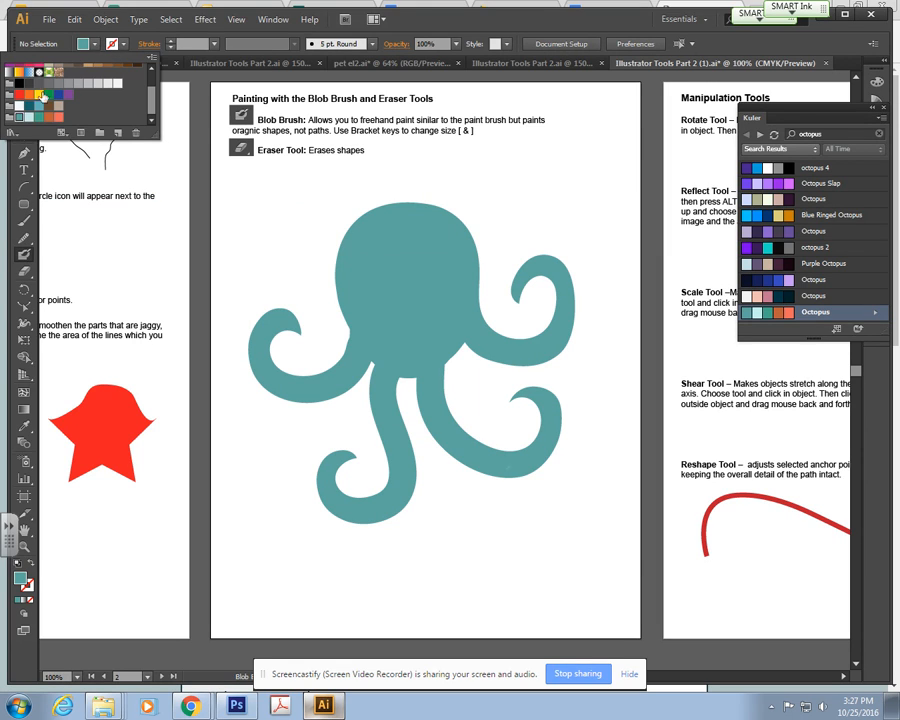
click(24, 118)
click(488, 27)
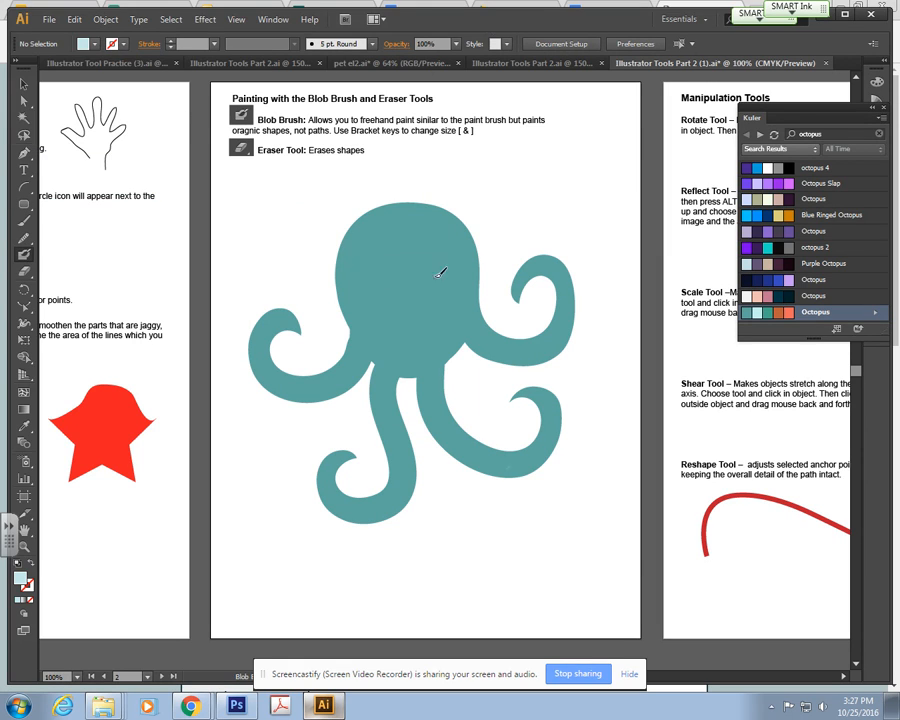
key(v)
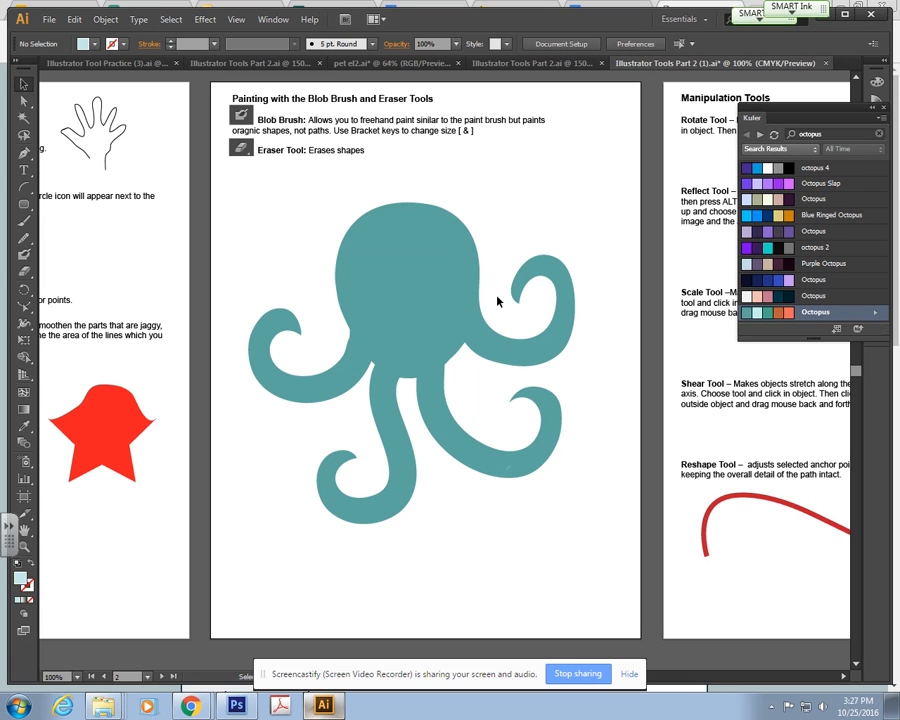
click(432, 301)
click(275, 193)
click(83, 43)
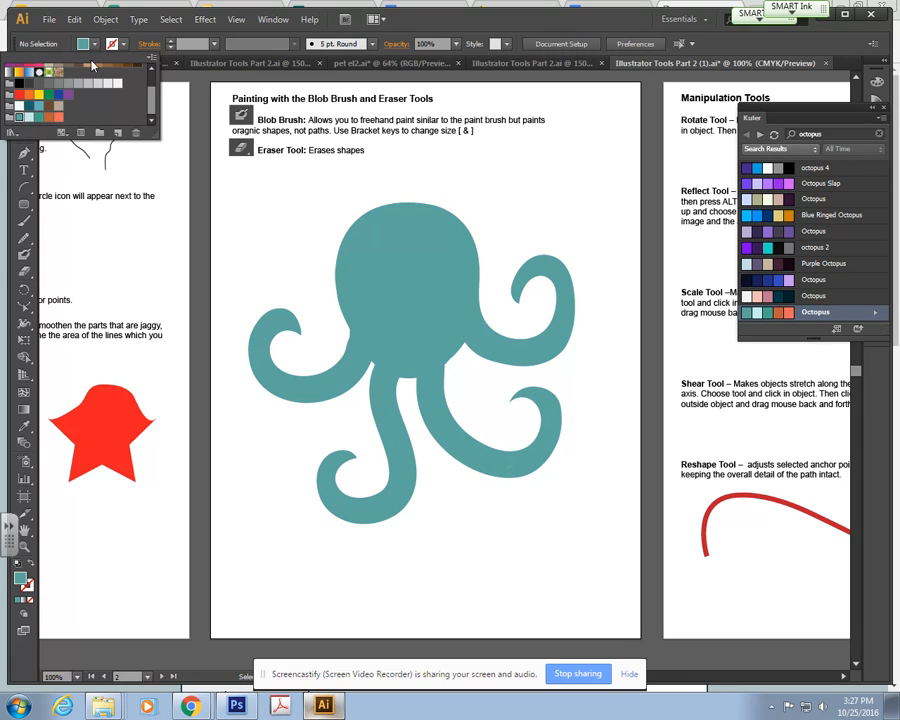
click(24, 119)
click(24, 254)
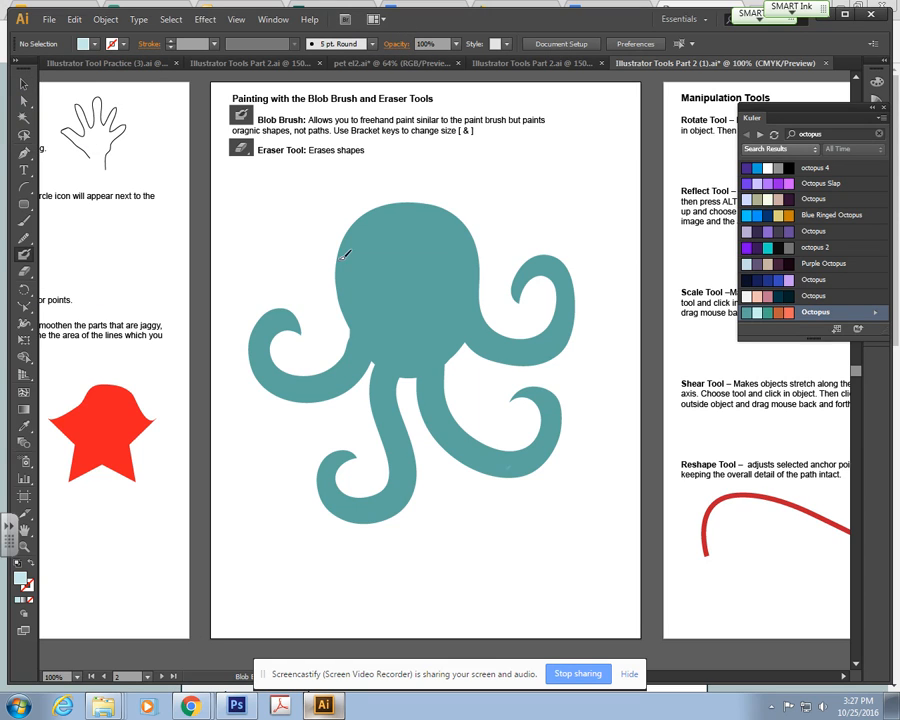
key(shift+x)
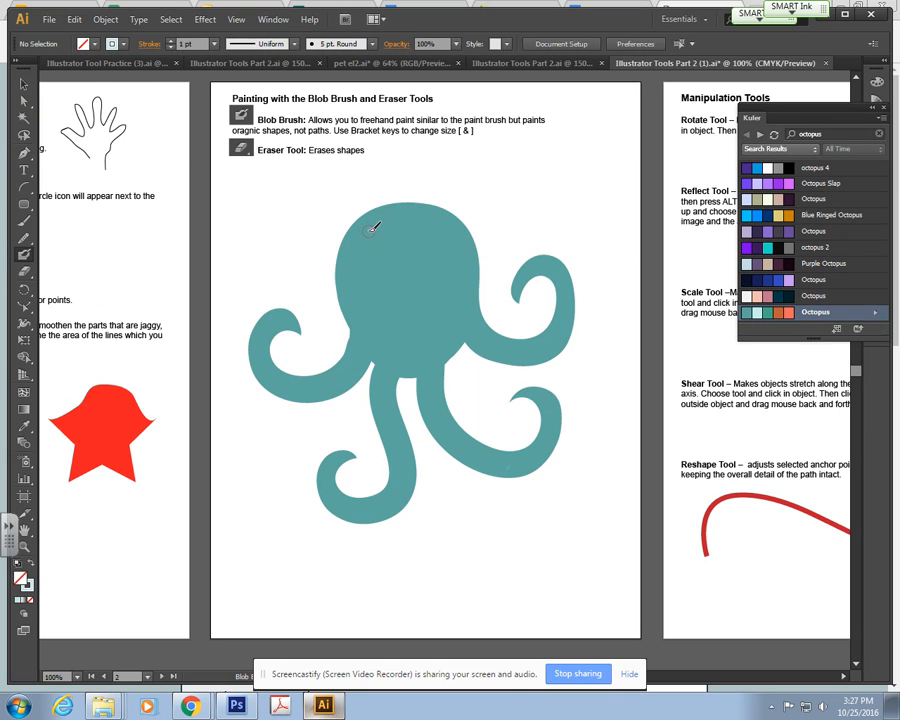
click(372, 227)
click(388, 213)
click(412, 215)
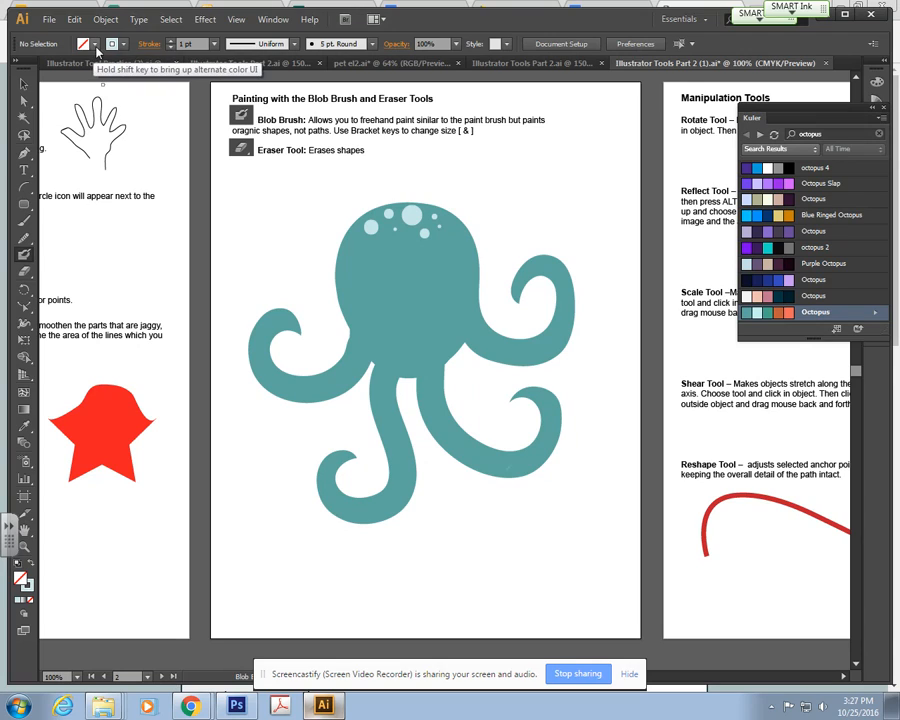
- Paint two round black eyes side by side in the middle of the octopus head with the Blob Brush
click(24, 84)
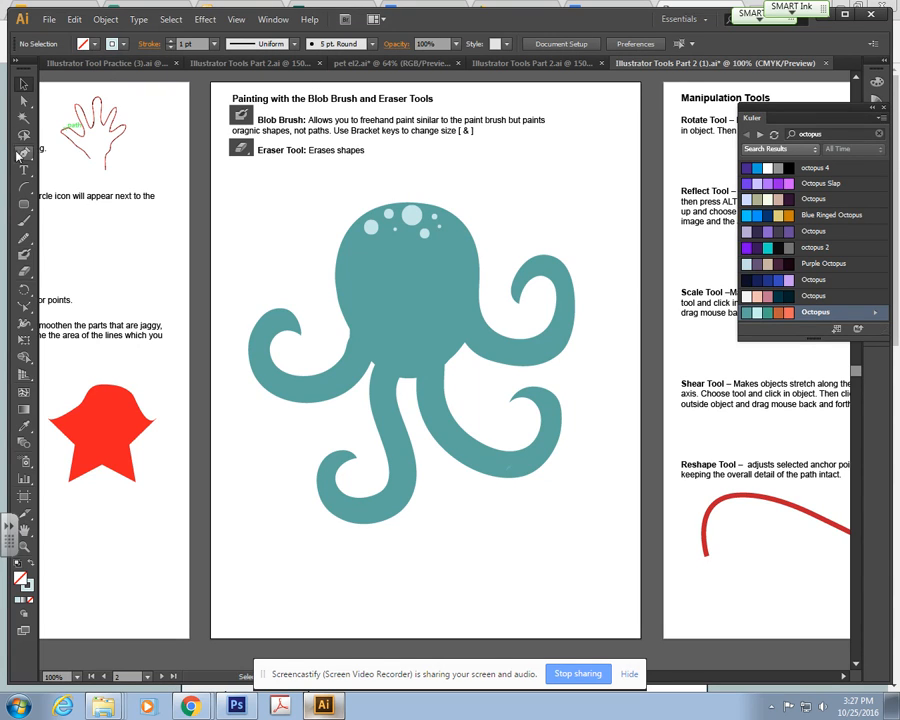
click(122, 46)
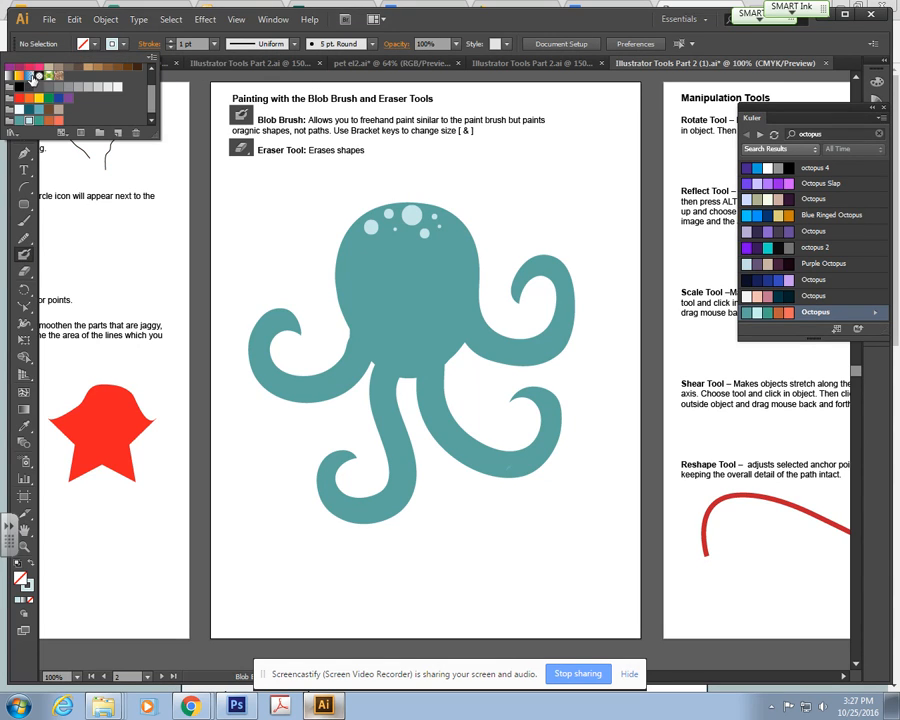
click(22, 63)
click(460, 28)
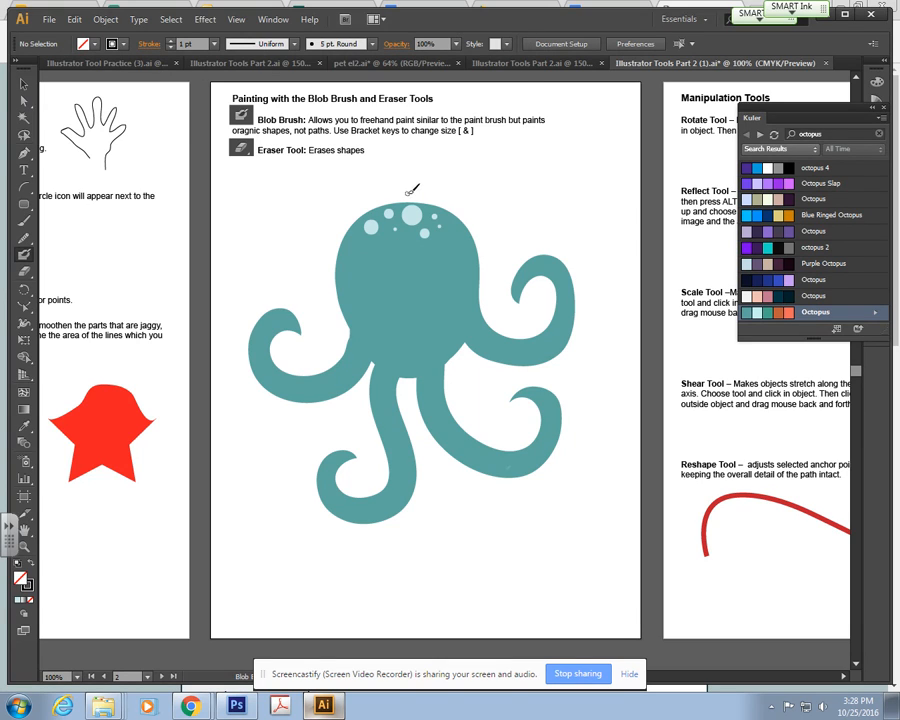
click(372, 279)
click(436, 278)
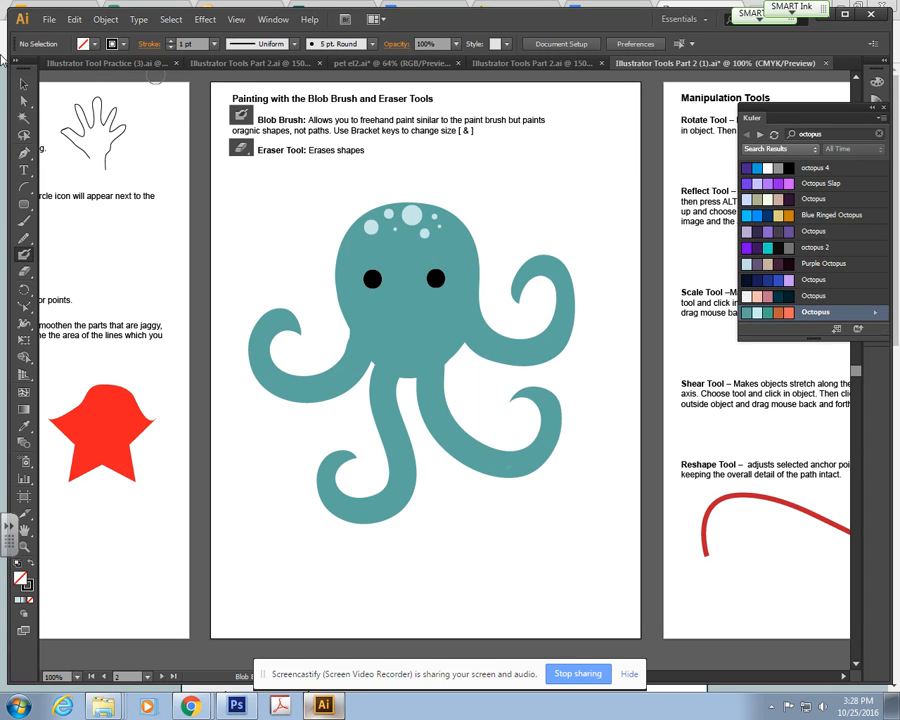
- Paint the face details in white: small eye highlights, short curved eyebrows and a smile below the eyes
click(86, 44)
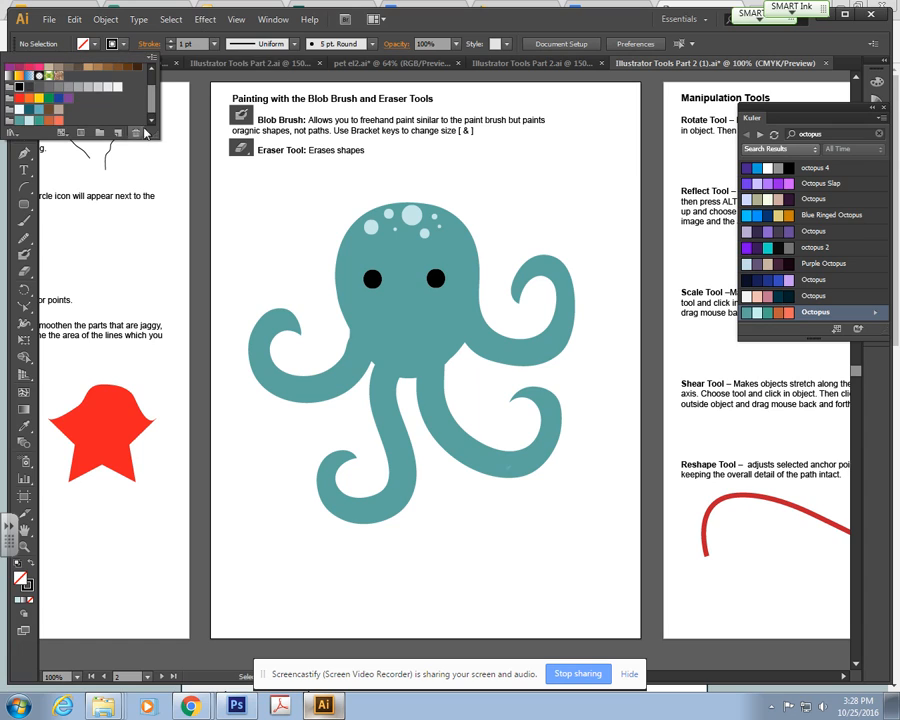
click(119, 88)
click(423, 25)
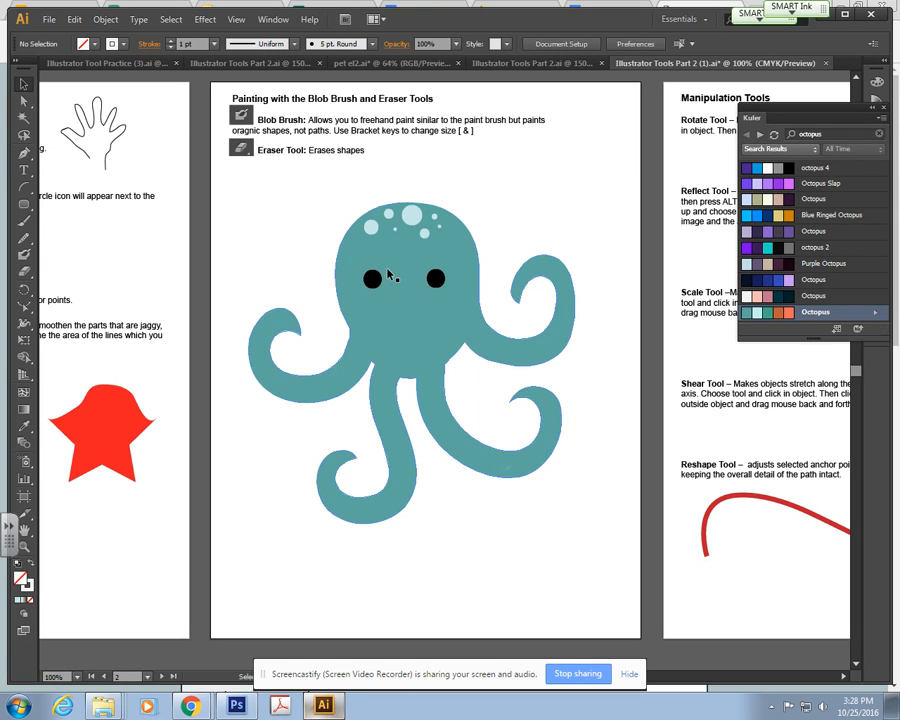
click(24, 254)
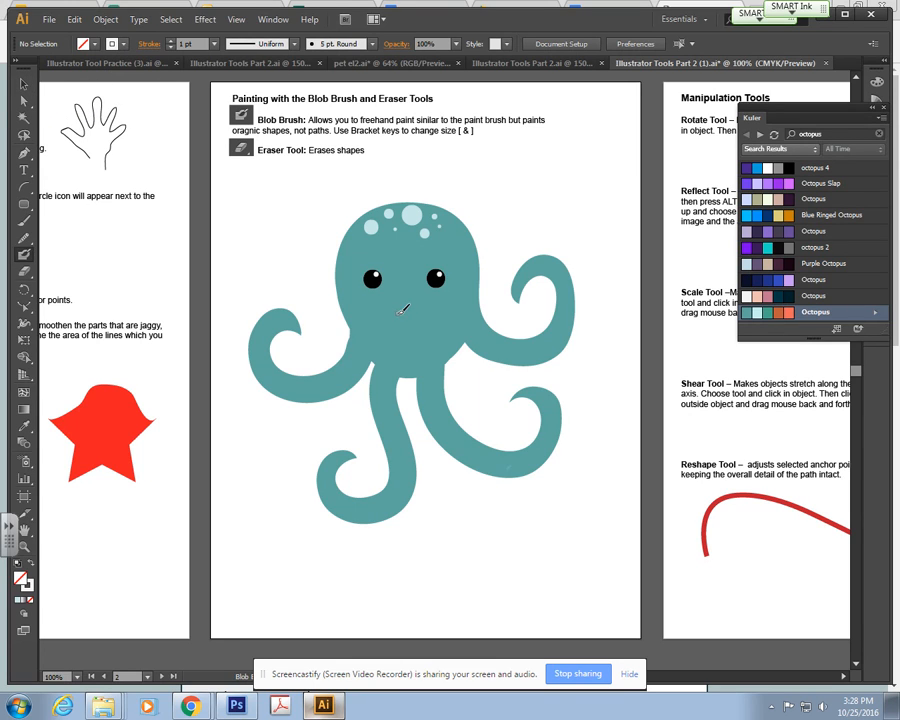
drag(391, 315, 405, 321)
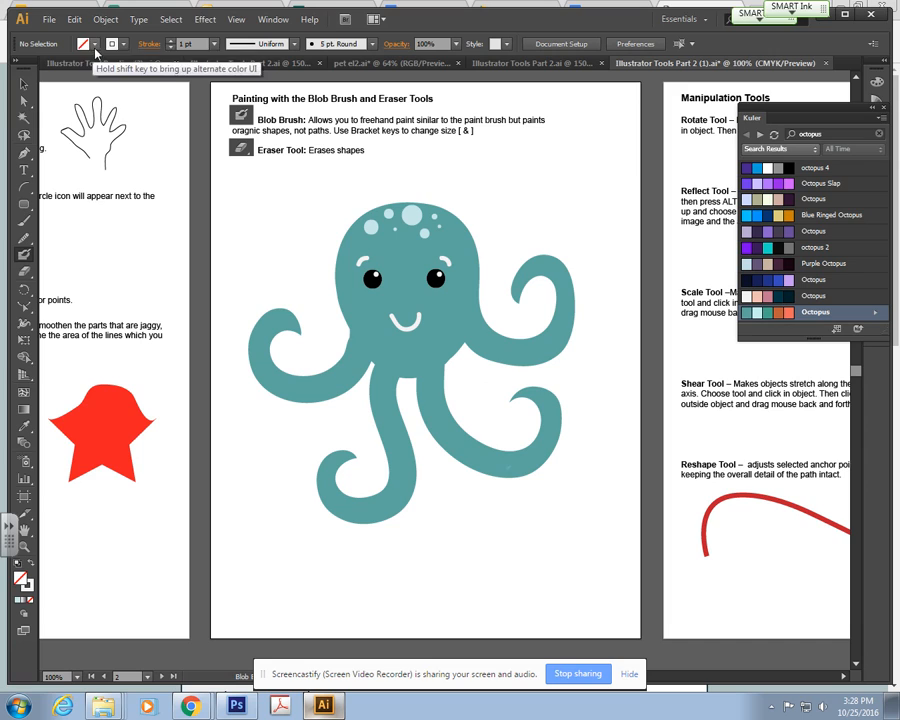
- Paint three small suckers along the inner curl of each of the four tentacles in the theme's green
click(90, 44)
click(40, 117)
click(507, 21)
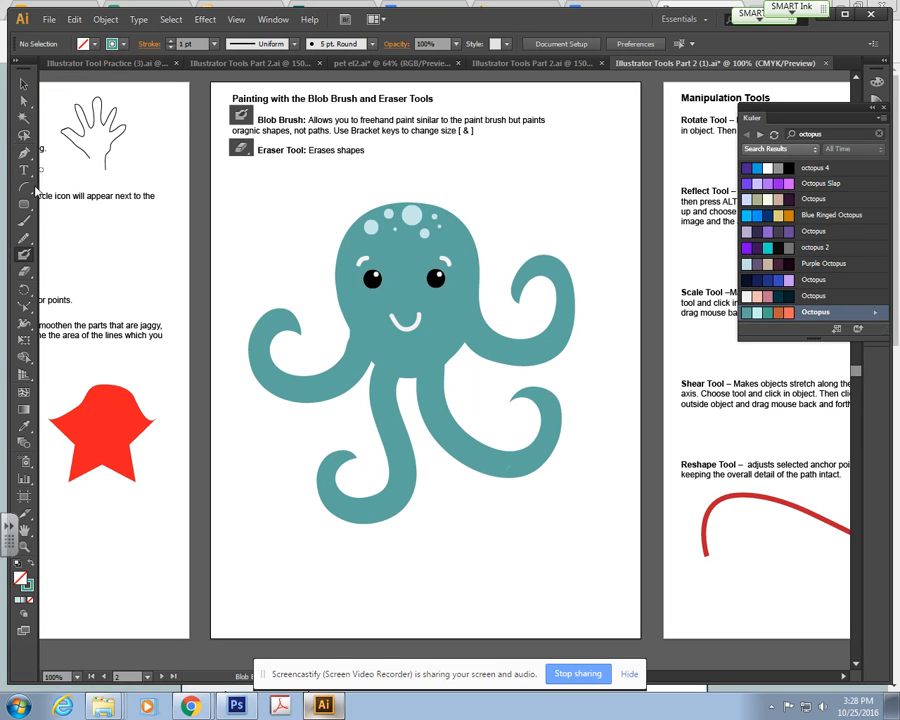
click(273, 336)
click(548, 276)
click(528, 398)
click(540, 411)
click(541, 427)
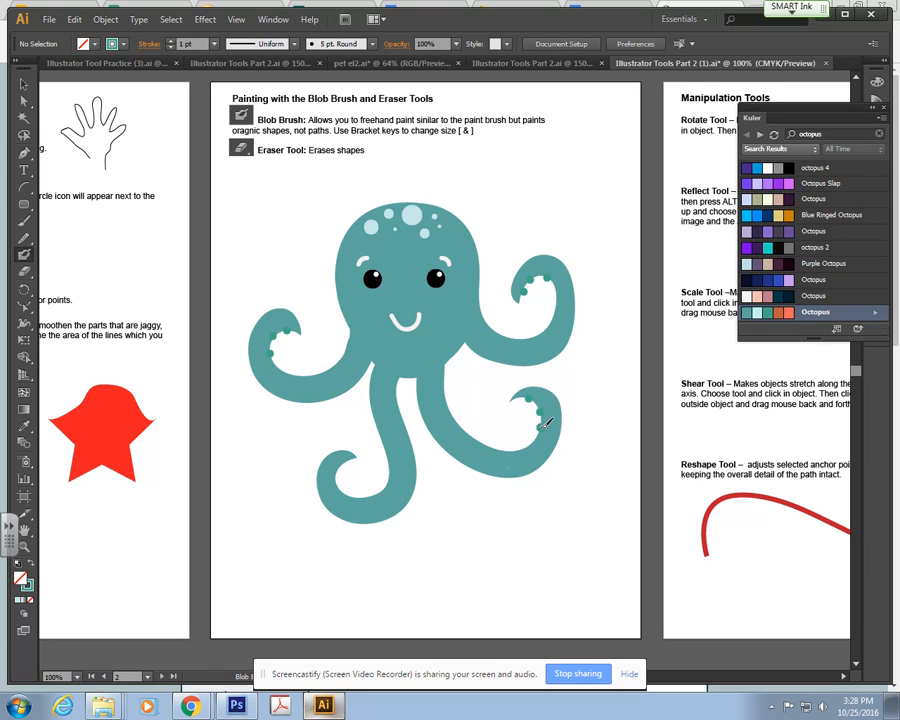
click(347, 460)
click(336, 471)
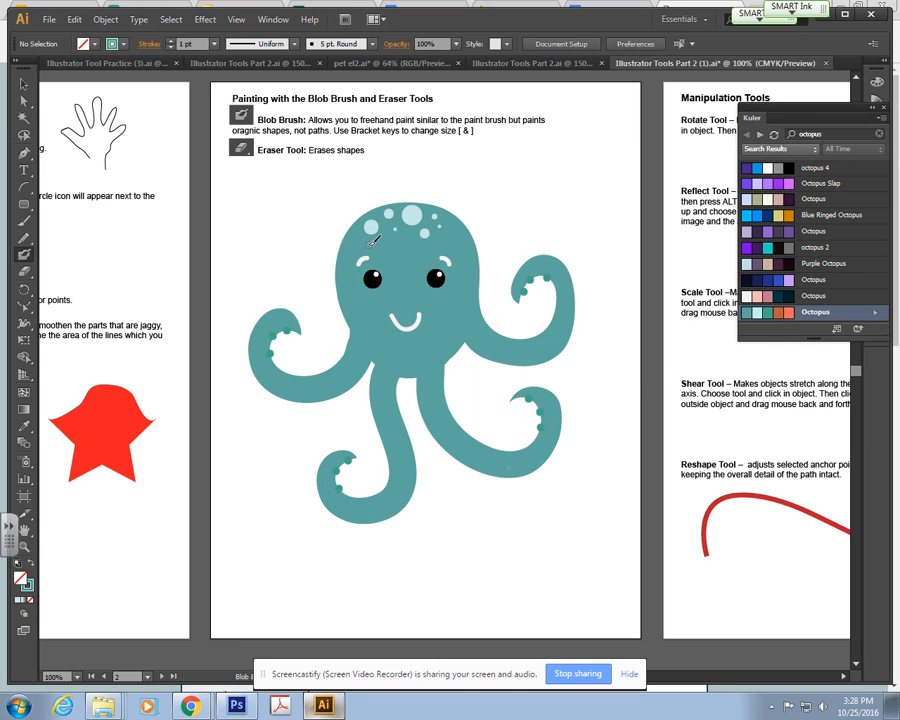
- Darken the theme's green swatch R=68 G=167 B=138 by setting its black (K) component to 45%
click(117, 43)
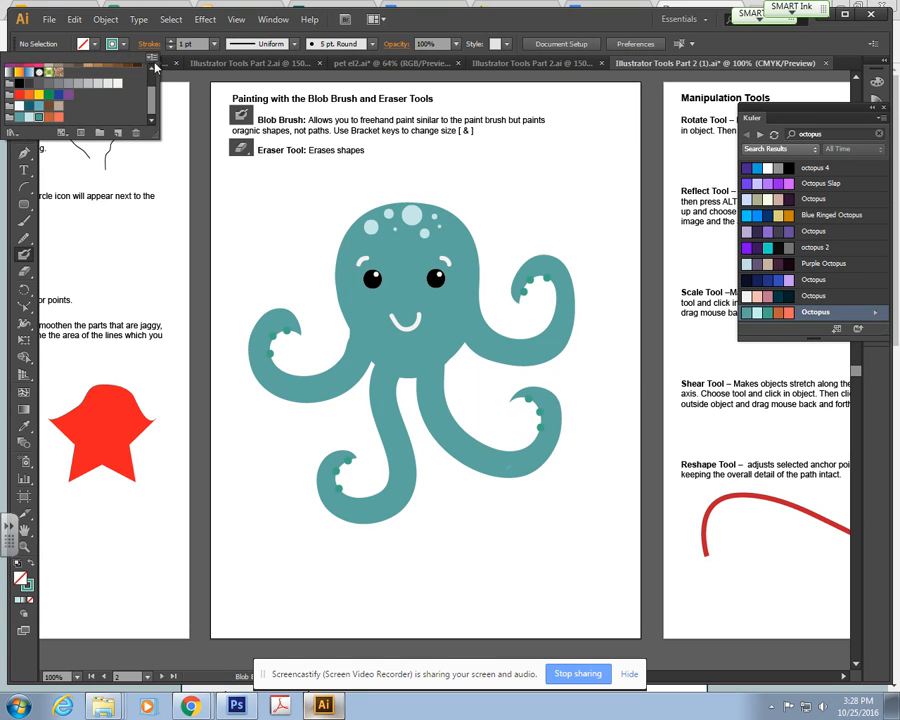
double_click(40, 118)
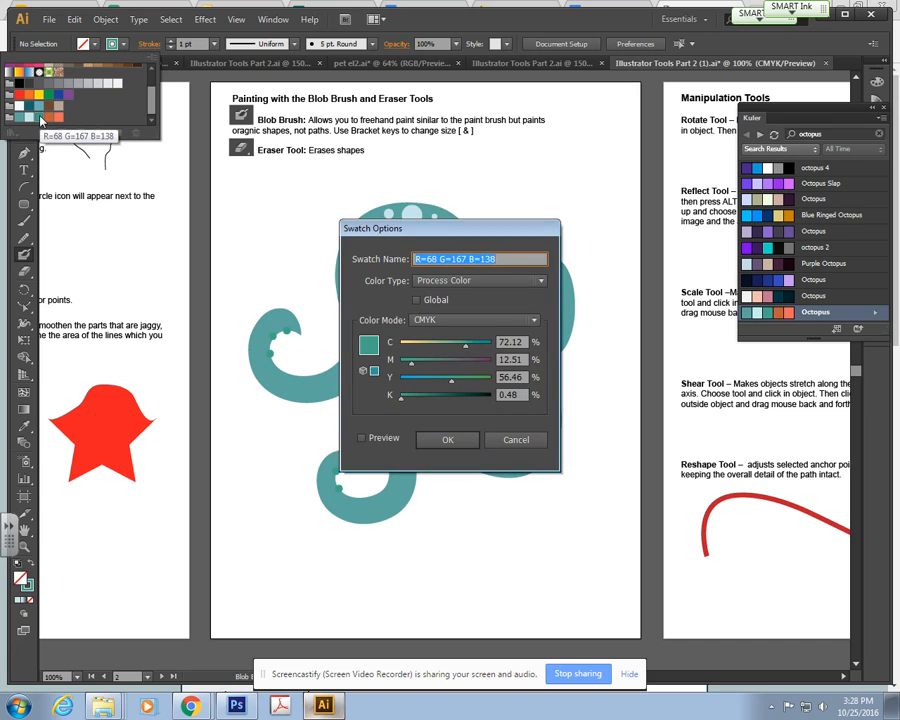
drag(402, 398, 437, 403)
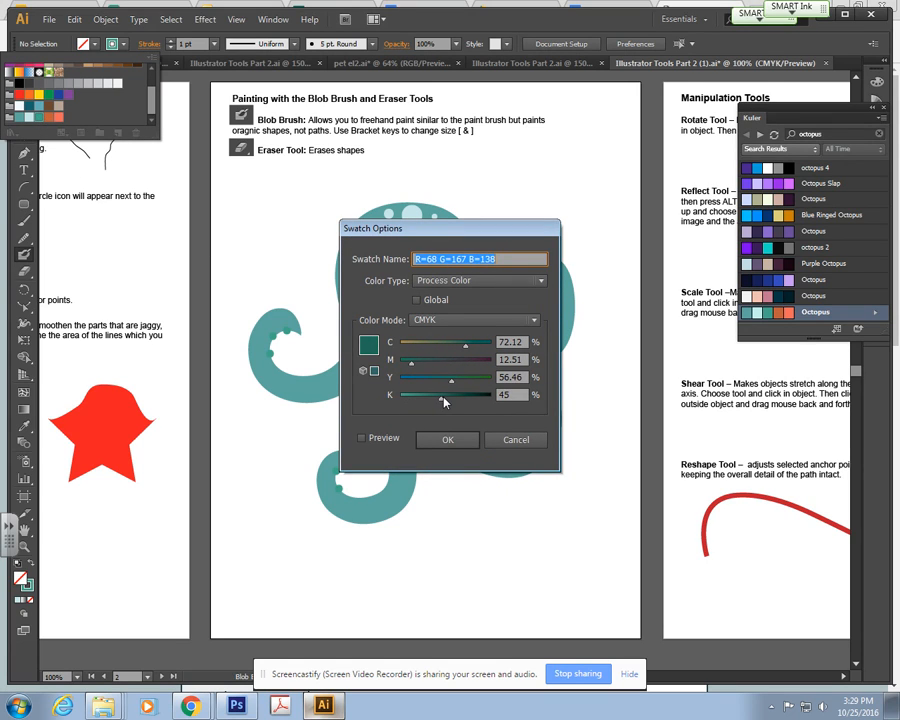
click(450, 441)
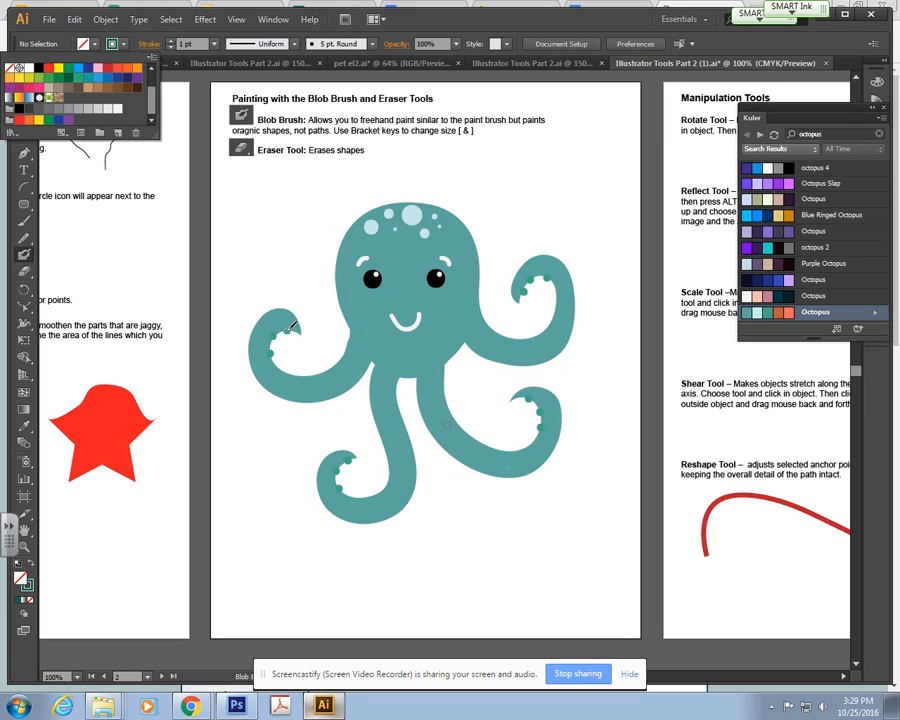
click(72, 235)
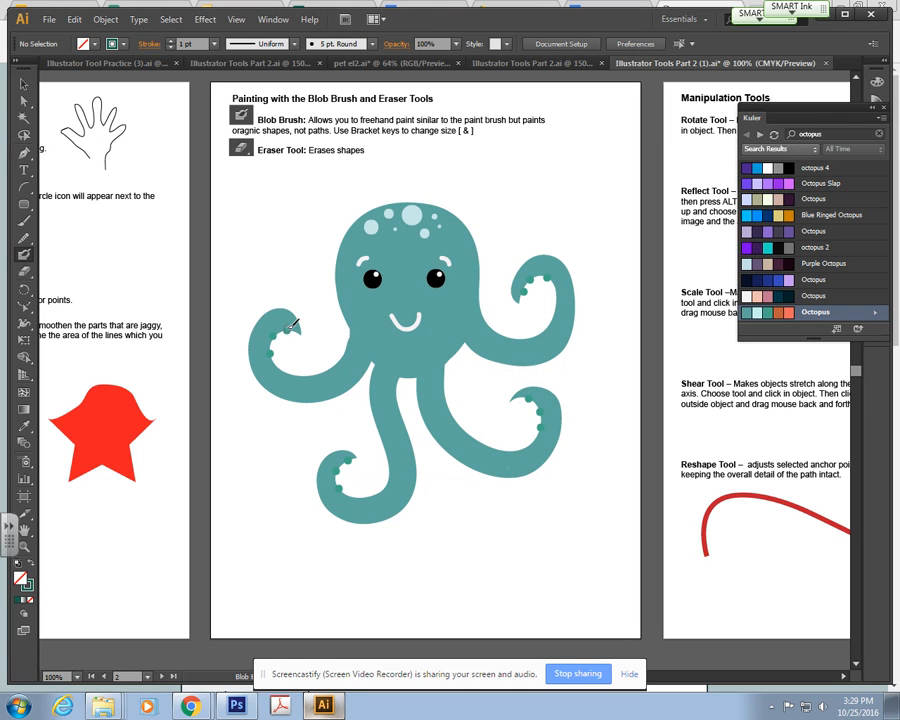